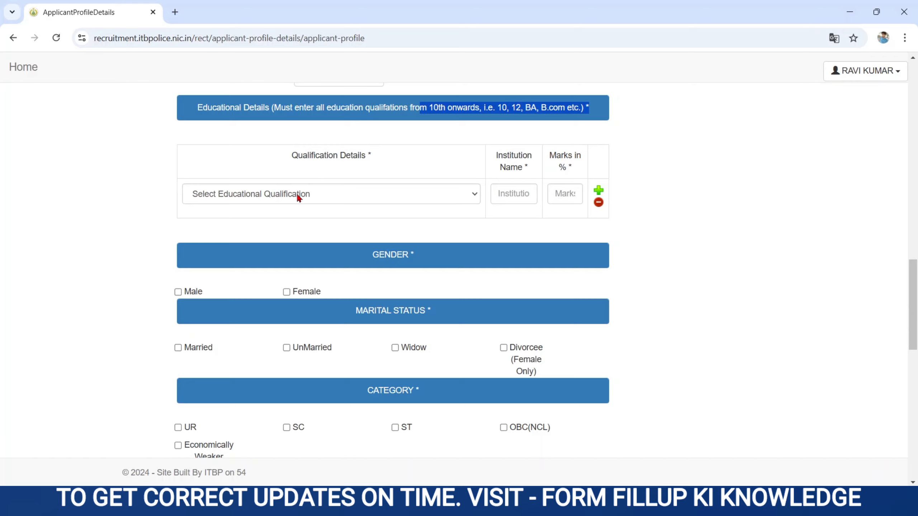
Step: Fill the first education row with 10th Pass (high school/ssc/sslc), the school name and 68% marks
click(295, 195)
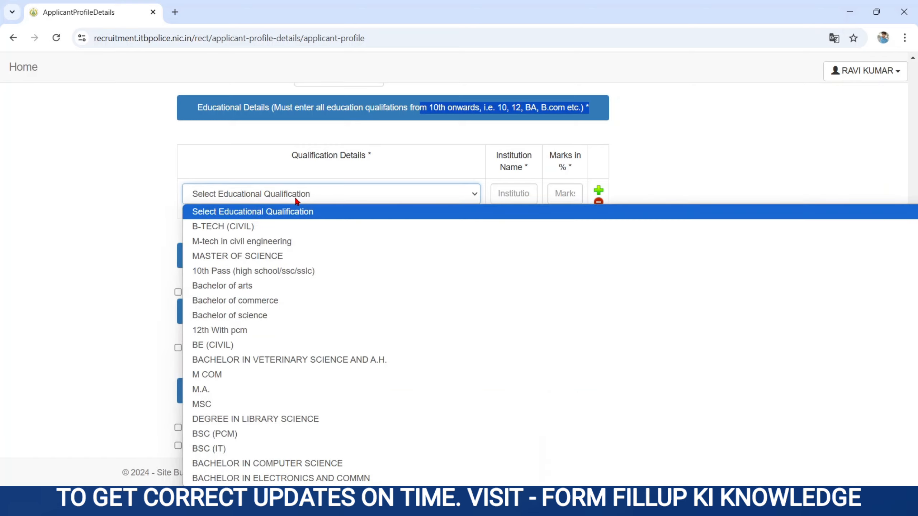
click(230, 271)
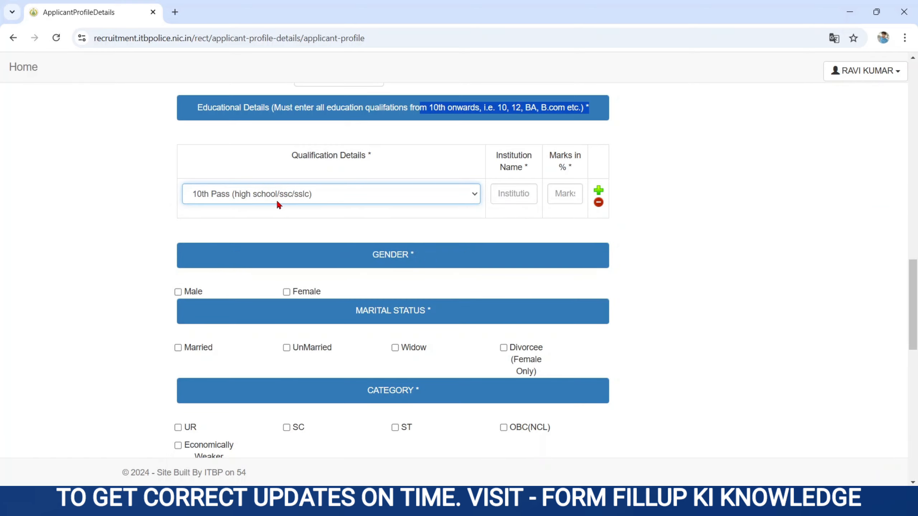
drag(496, 154, 524, 190)
click(524, 190)
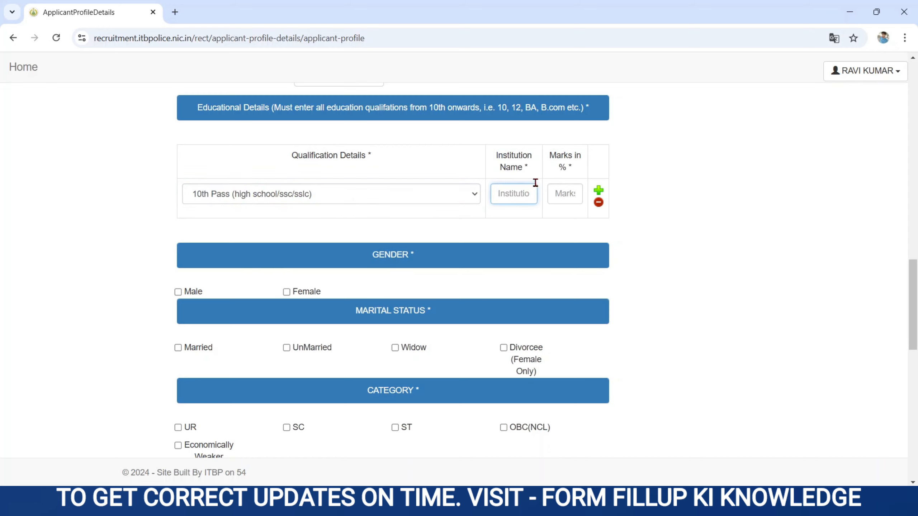
drag(550, 155, 580, 170)
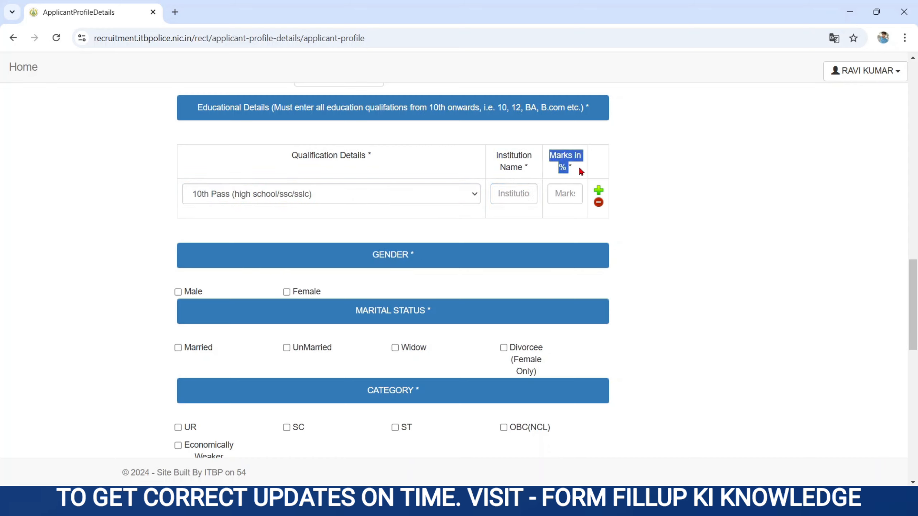
click(566, 195)
click(152, 208)
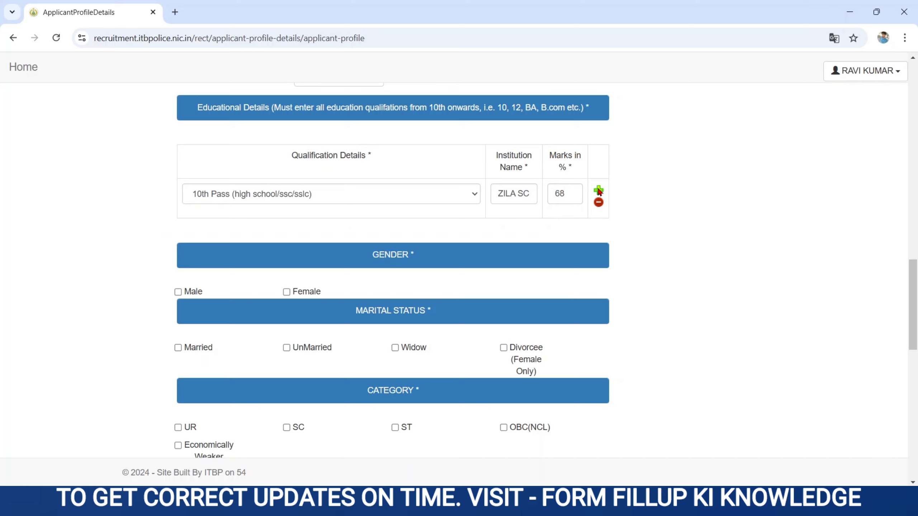
Step: Add a second qualification row set to 10+2 PASS WITH PCM HAVING 45% AGGREGATE
click(598, 191)
scroll(127, 209, down, 1)
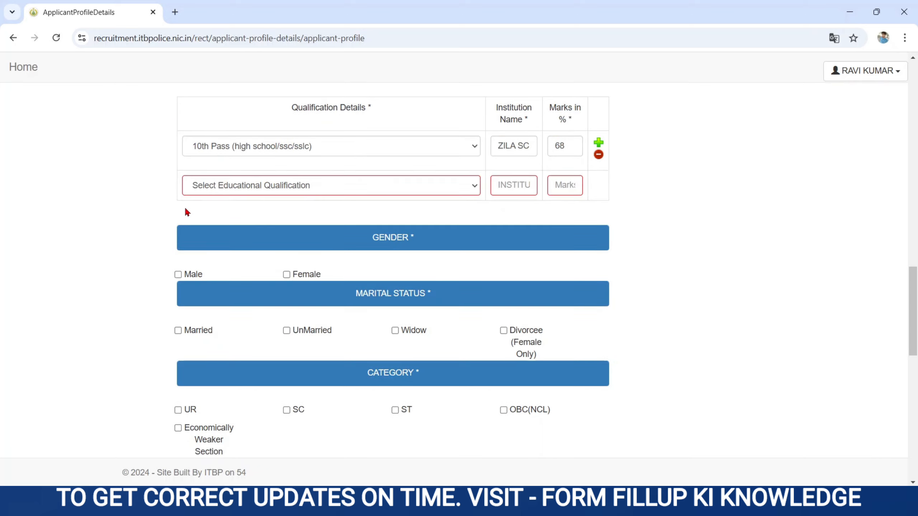
click(268, 186)
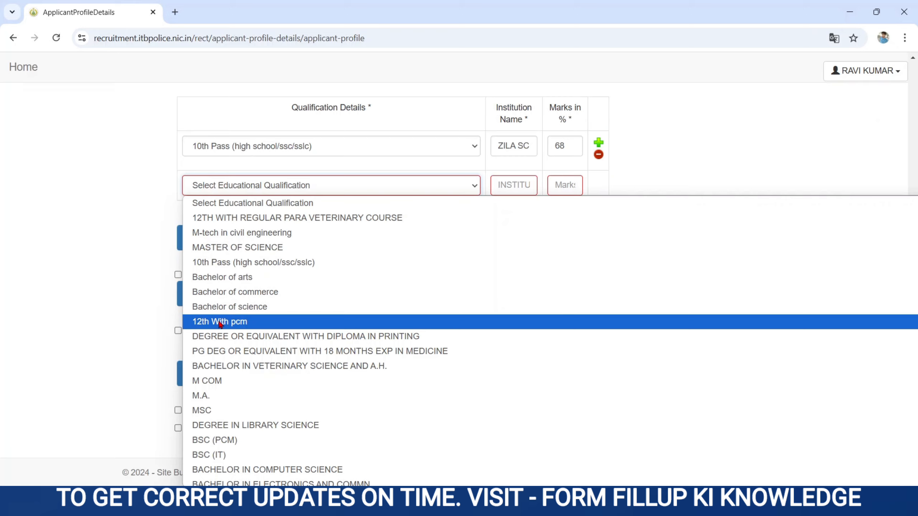
key(Down)
key(Down)
key(Down)
key(Down)
key(Down)
key(Down)
key(Down)
key(Down)
key(Down)
key(Down)
key(Down)
key(Down)
key(Down)
key(Down)
key(Down)
key(Down)
key(Down)
key(Down)
key(Down)
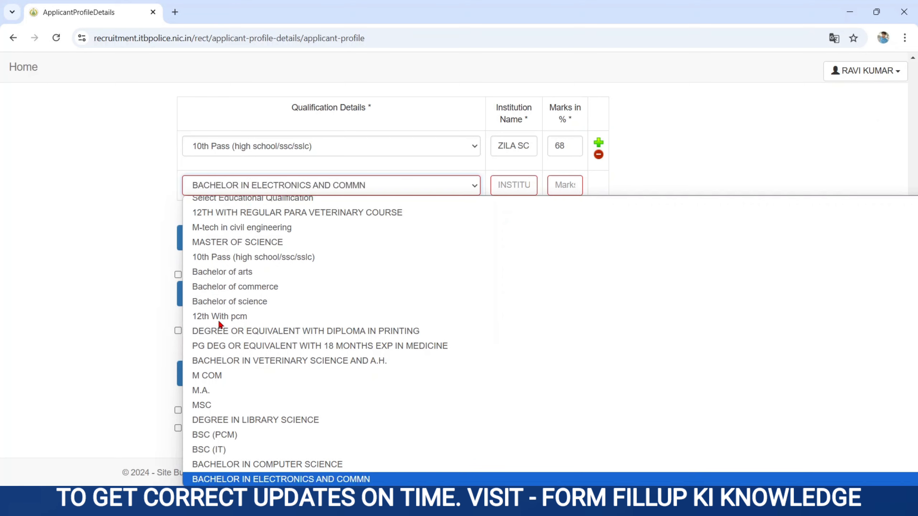
key(Down)
key(Down)
key(Down)
key(Down)
key(Down)
key(Down)
key(Down)
key(Down)
key(Down)
key(Down)
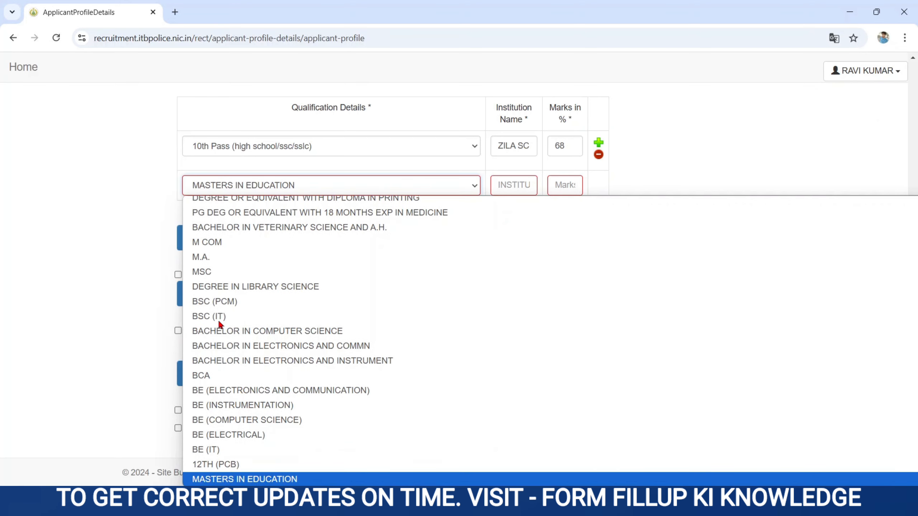
key(Down)
key(Down)
key(Down)
key(Down)
key(Down)
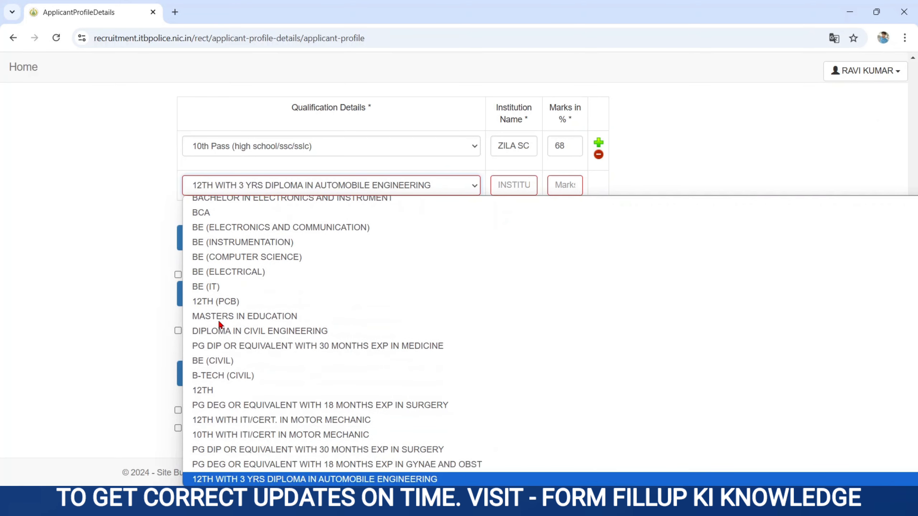
key(Down)
key(Down)
key(Down)
key(Down)
key(Down)
key(Down)
key(Down)
key(Down)
key(Down)
key(Down)
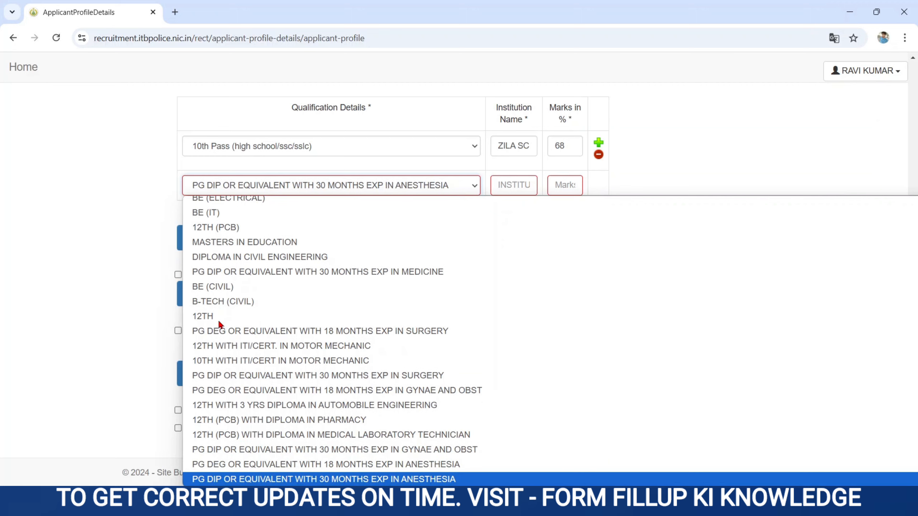
key(Down)
key(Down)
key(Down)
key(Down)
key(Down)
key(Down)
key(Down)
key(Down)
key(Down)
key(Down)
key(Down)
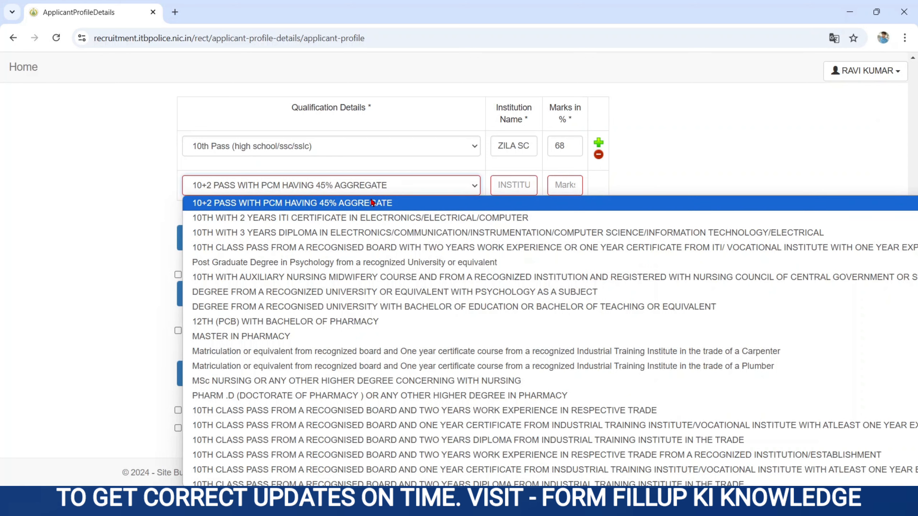
click(357, 203)
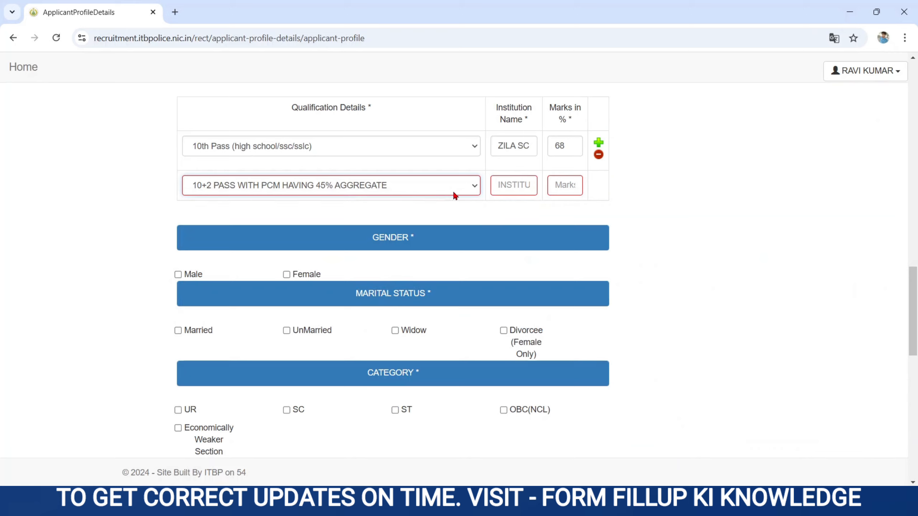
Step: Fill the second row with the suggested government institution and 69% marks
click(506, 183)
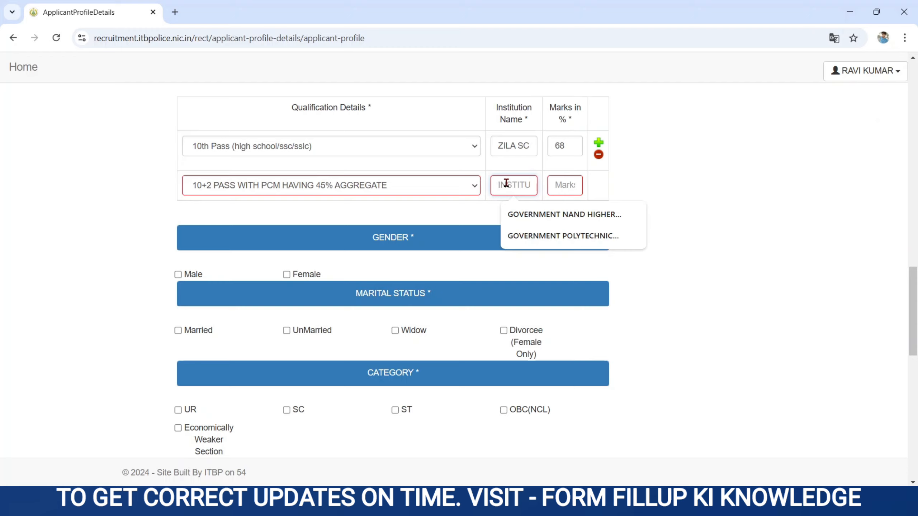
click(543, 214)
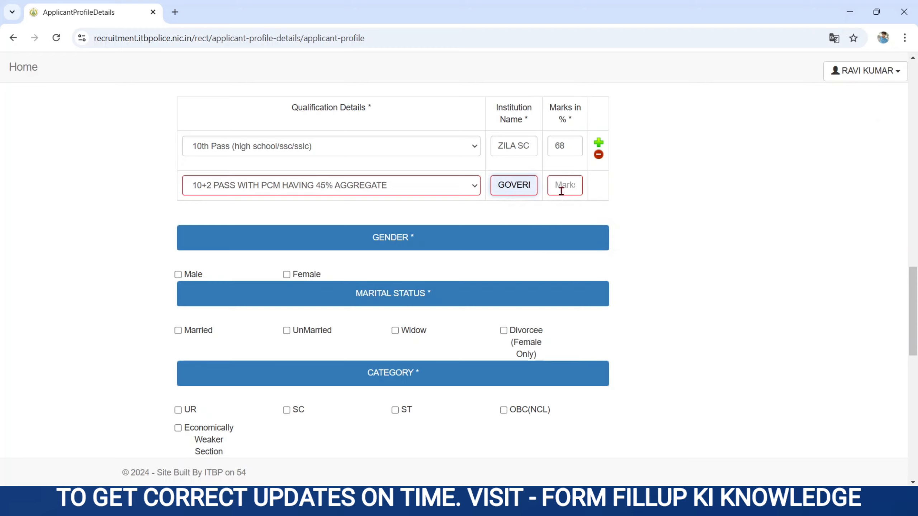
click(561, 191)
text(69)
click(702, 199)
click(330, 190)
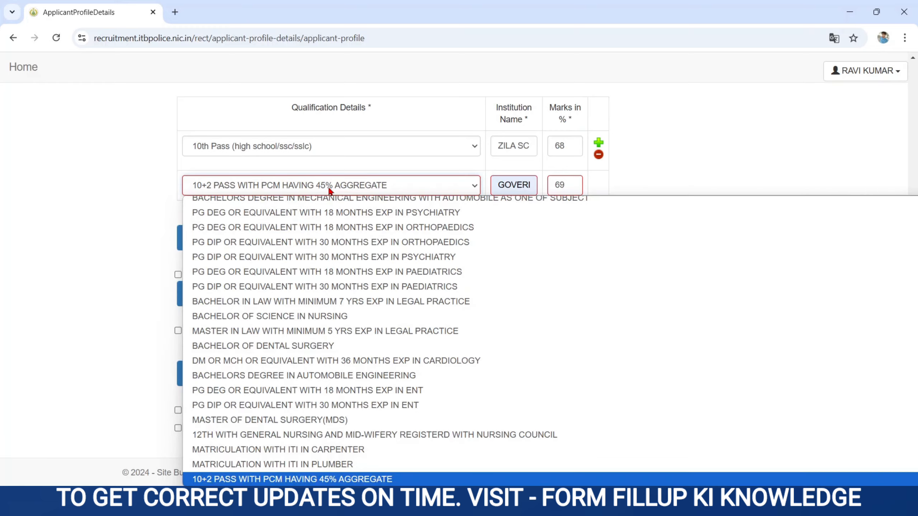
click(329, 190)
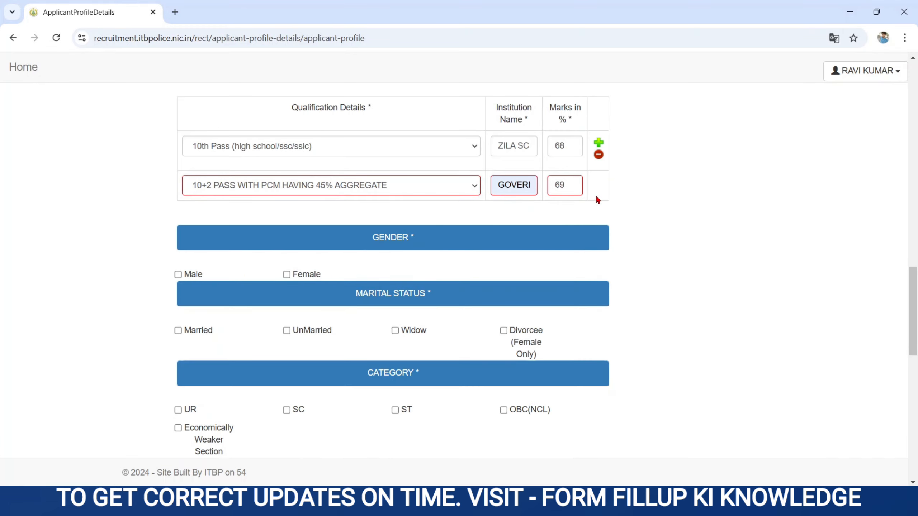
click(598, 144)
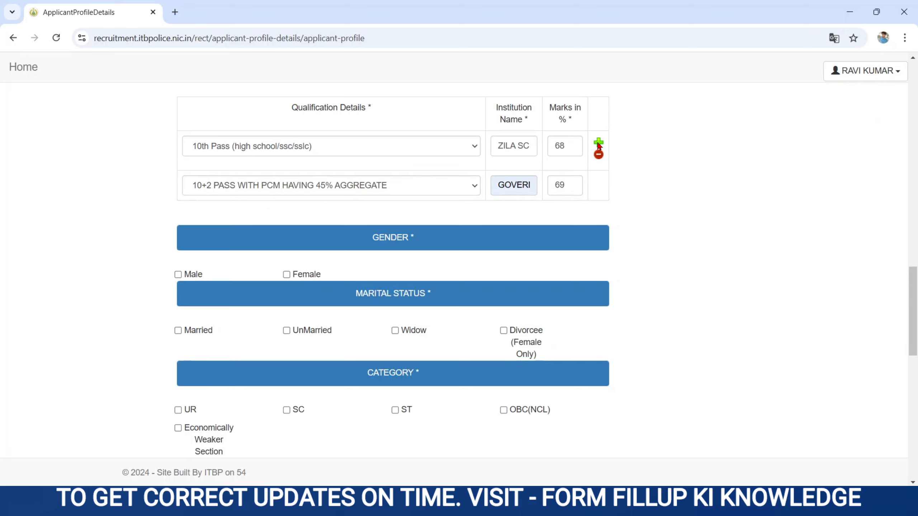
Step: Add a third qualification row and select BSC (PCM) as its qualification
click(598, 143)
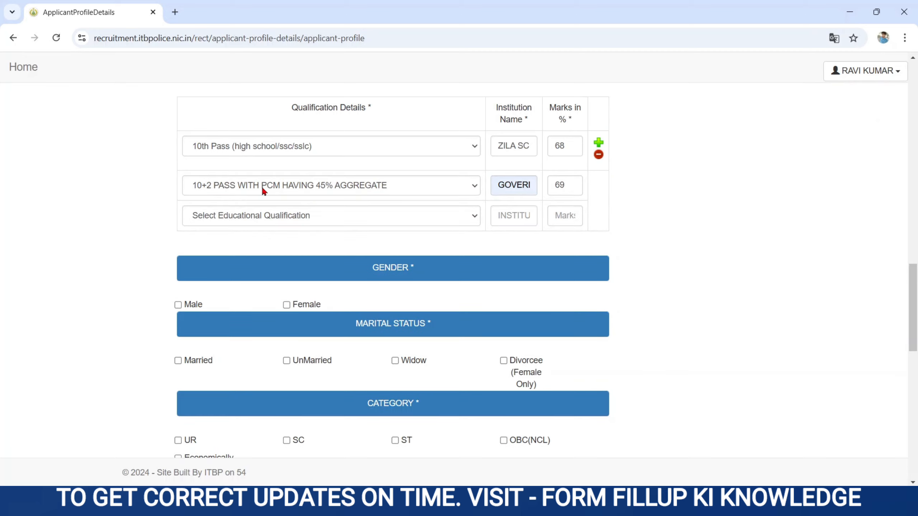
click(248, 217)
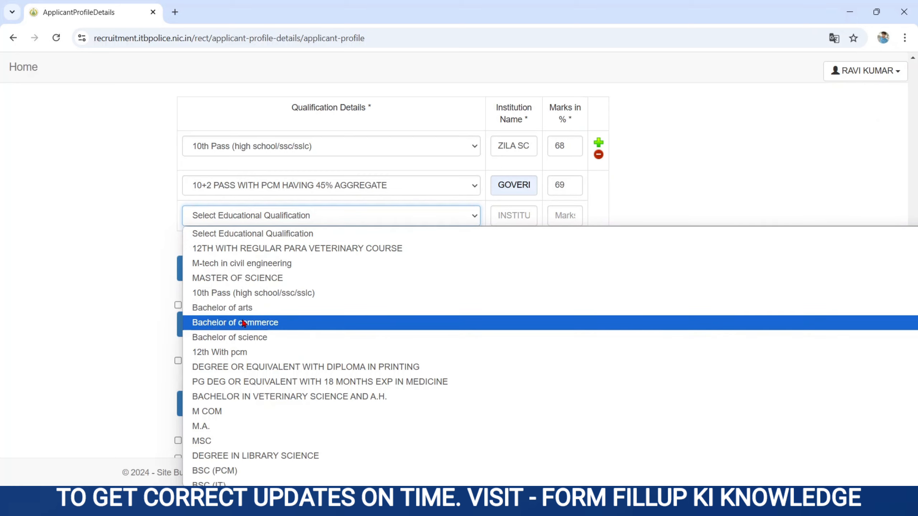
key(Down)
key(Down)
key(Down)
key(Down)
key(Down)
key(Down)
key(Down)
key(Down)
key(Down)
key(Down)
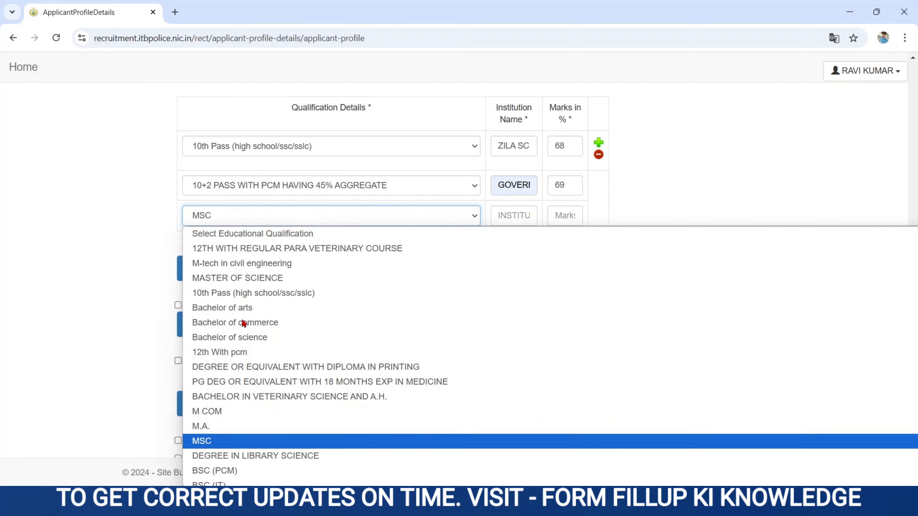
key(Down)
key(Down)
key(Down)
key(Down)
key(Down)
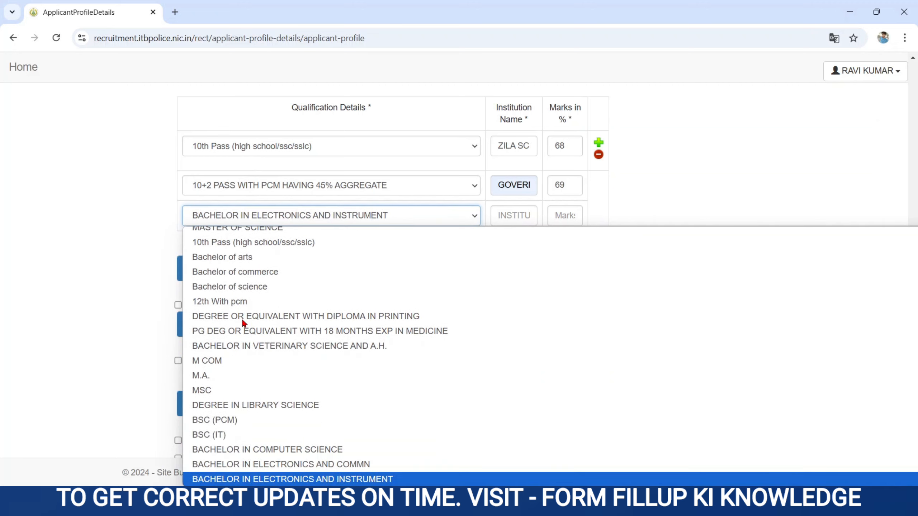
key(Down)
key(Down)
key(Down)
key(Down)
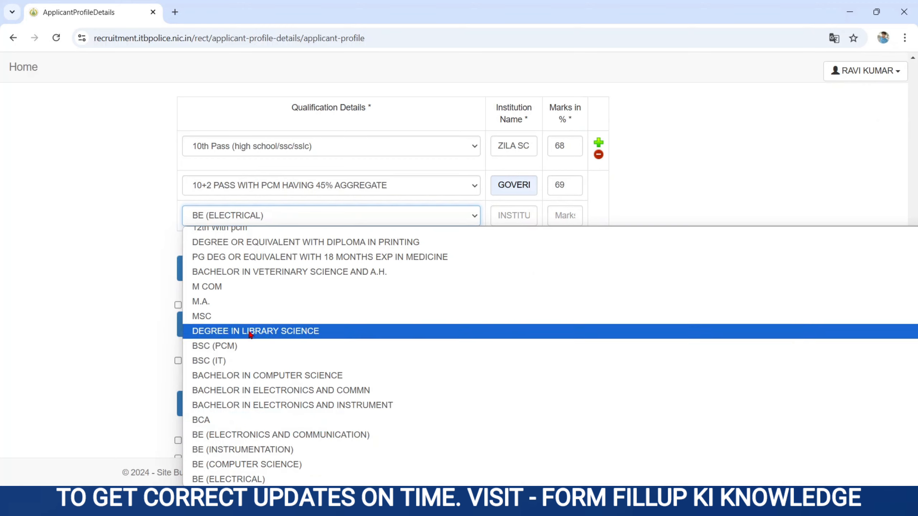
key(Up)
key(Home)
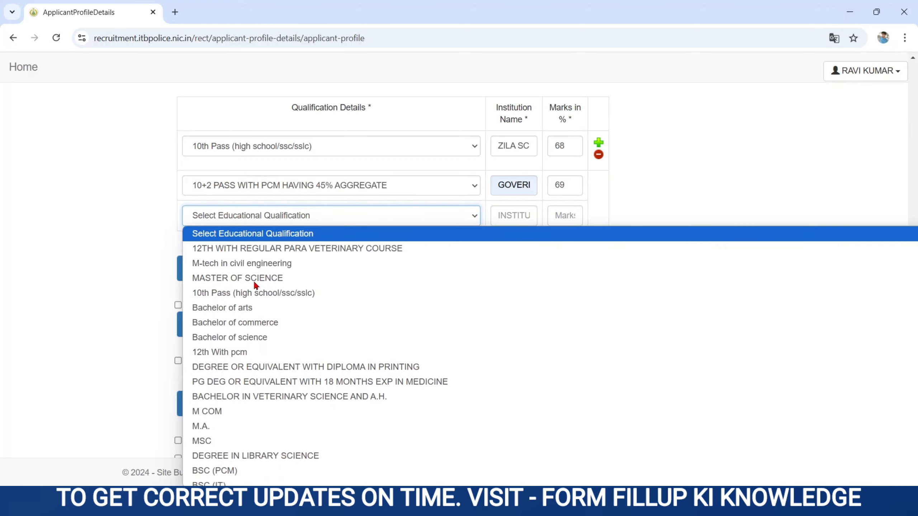
key(Down)
key(Down)
key(Down)
key(Down)
key(Down)
key(Down)
key(Down)
key(Down)
key(Down)
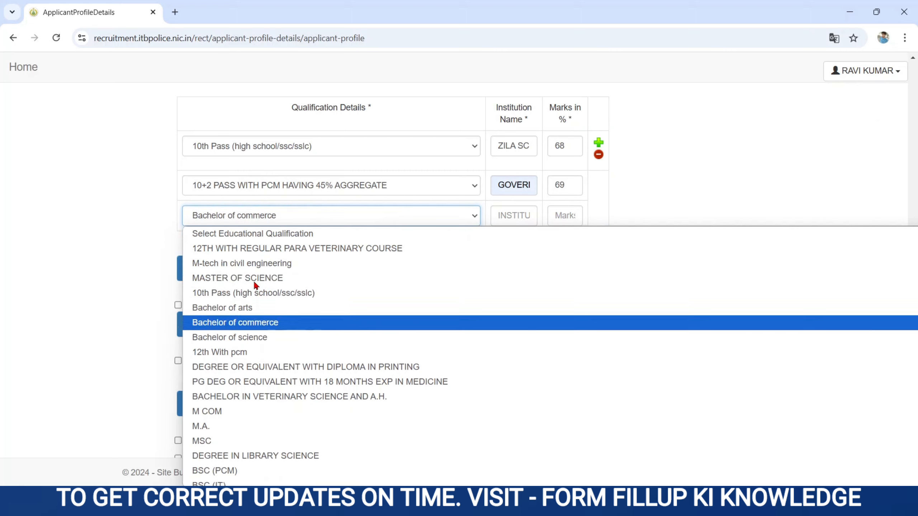
key(Down)
key(Down)
key(Down)
key(Down)
key(Down)
key(Down)
key(Down)
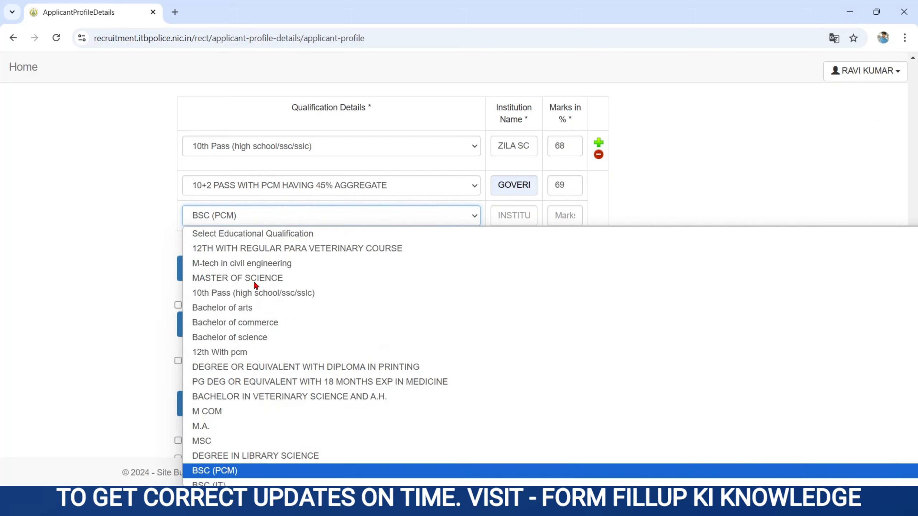
key(Return)
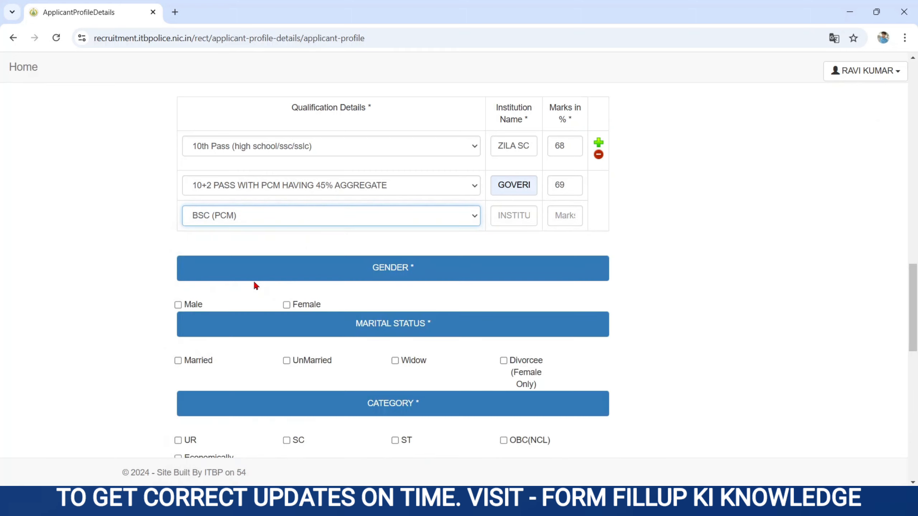
Step: Visit the BSc row's institution and marks fields, leaving both blank
click(513, 214)
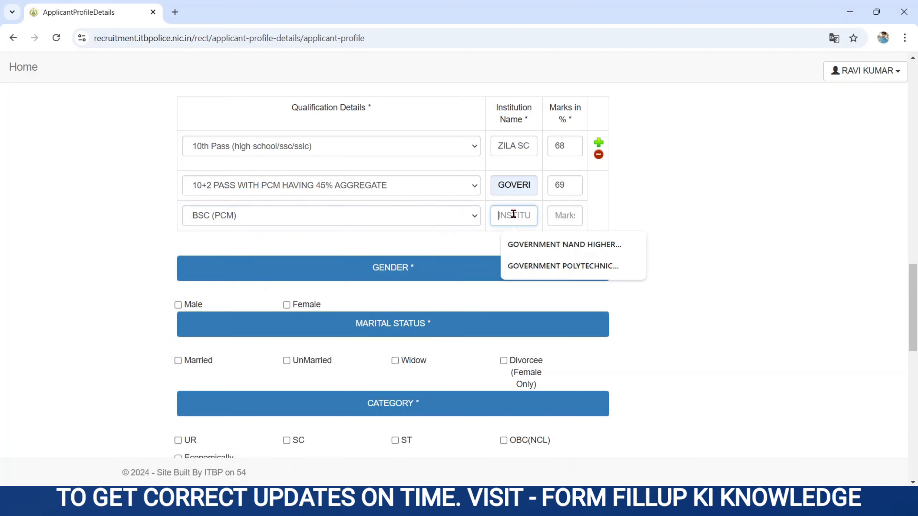
click(569, 218)
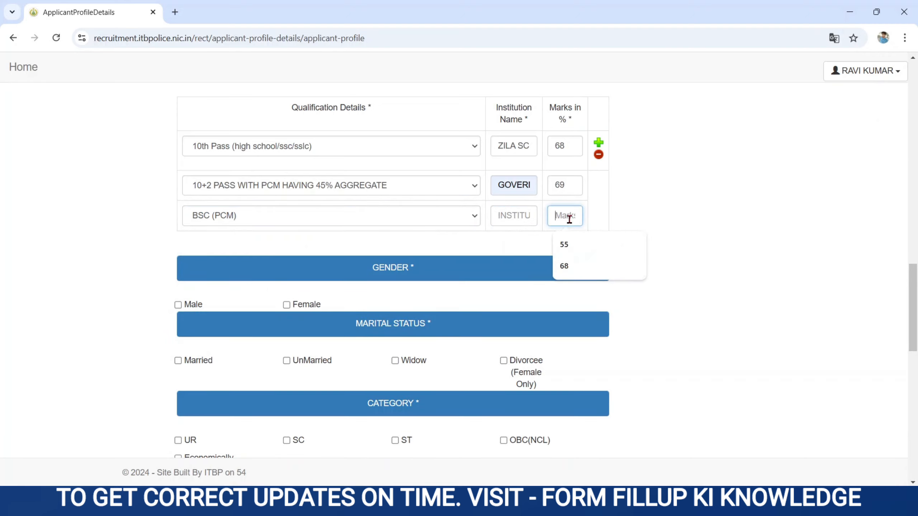
click(674, 222)
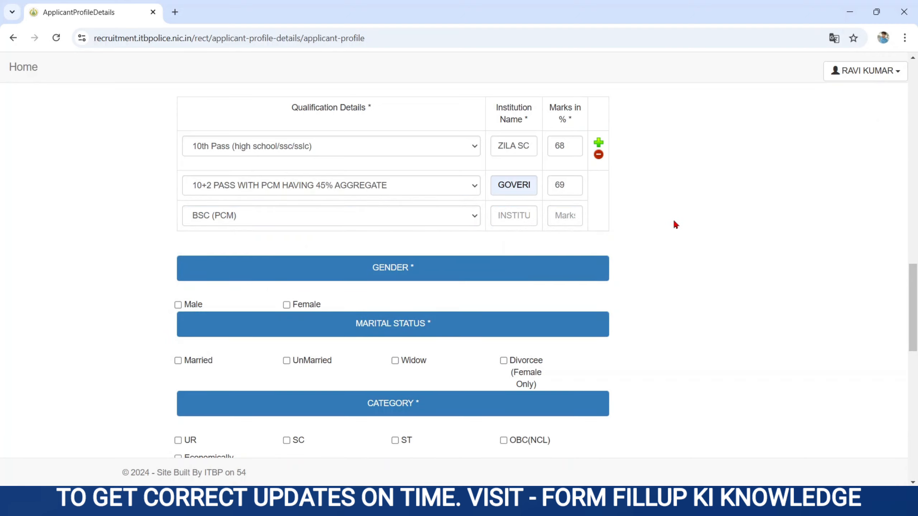
scroll(675, 222, down, 5)
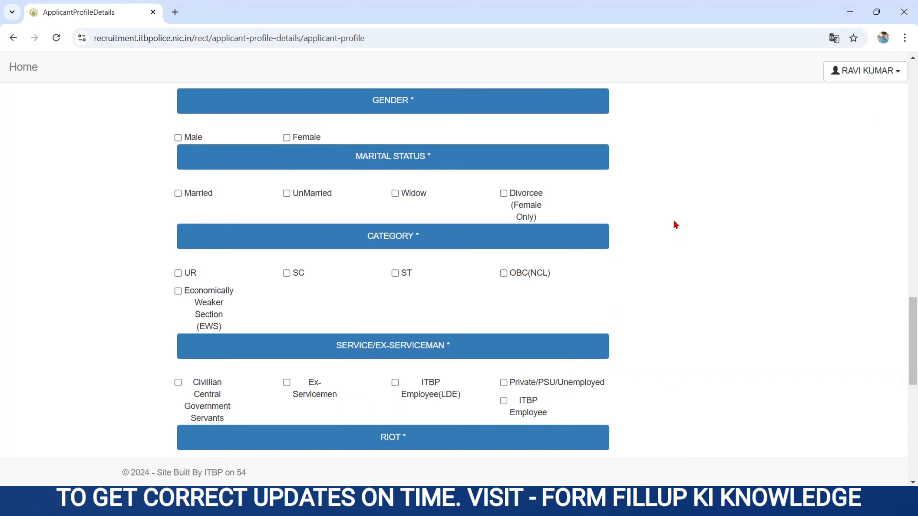
Step: Tick Male for gender, UnMarried for marital status and EWS for category
click(178, 138)
scroll(131, 183, down, 1)
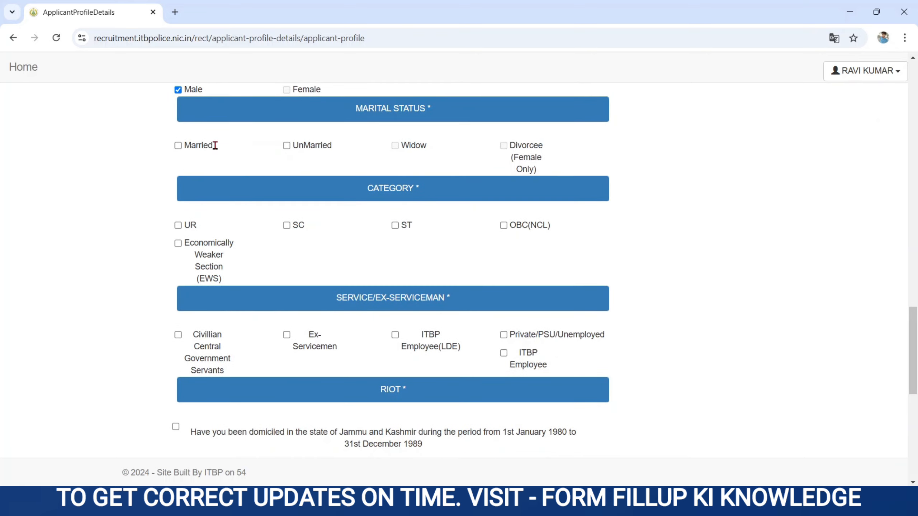
click(286, 146)
click(178, 244)
scroll(140, 246, down, 4)
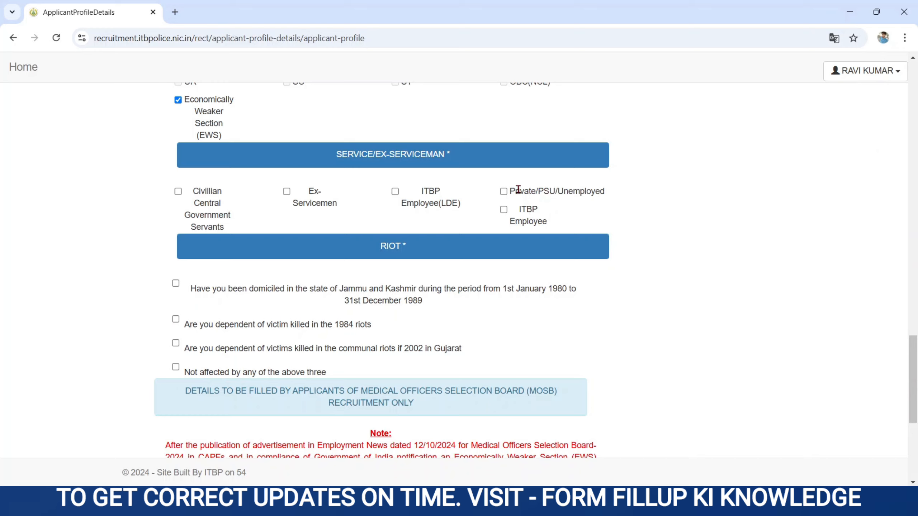
Step: Set the service status to Private/PSU/Unemployed
drag(510, 191, 600, 193)
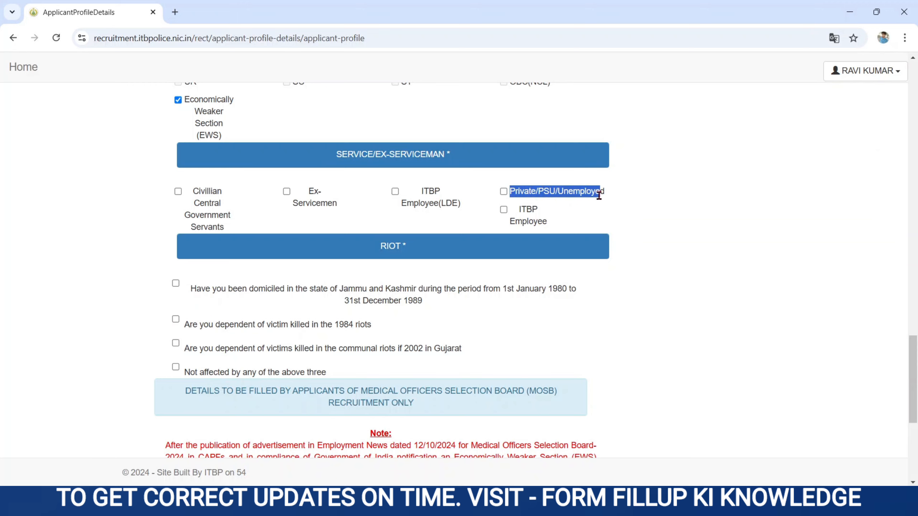
click(504, 192)
click(650, 273)
scroll(650, 274, down, 3)
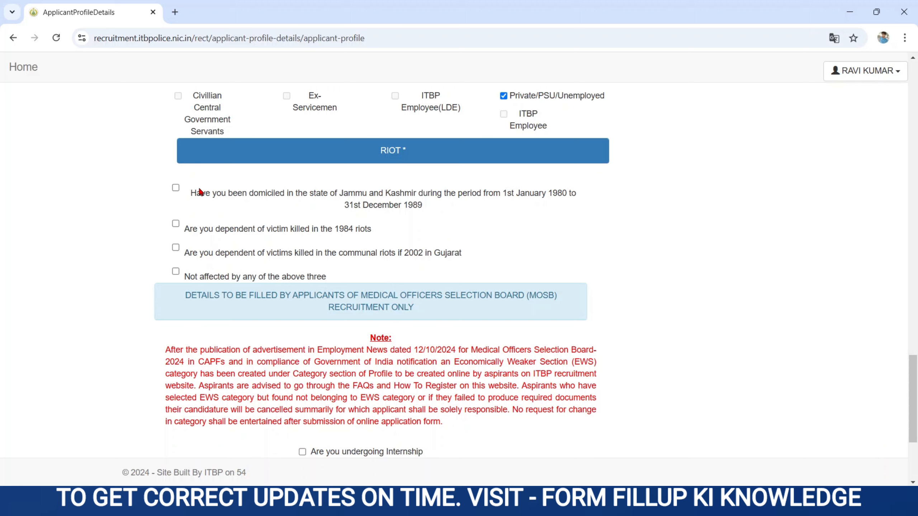
Step: Declare the applicant not affected by any of the riots listed
drag(200, 191, 439, 195)
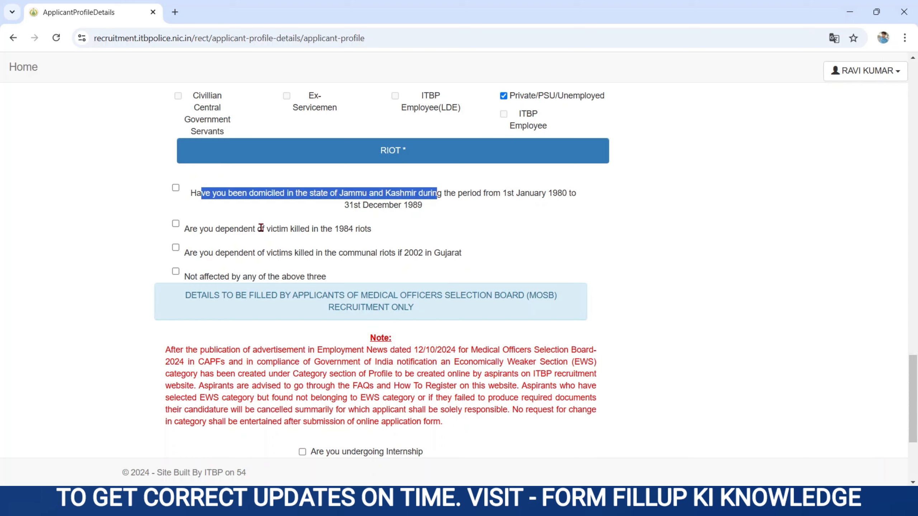
drag(182, 228, 373, 229)
click(375, 230)
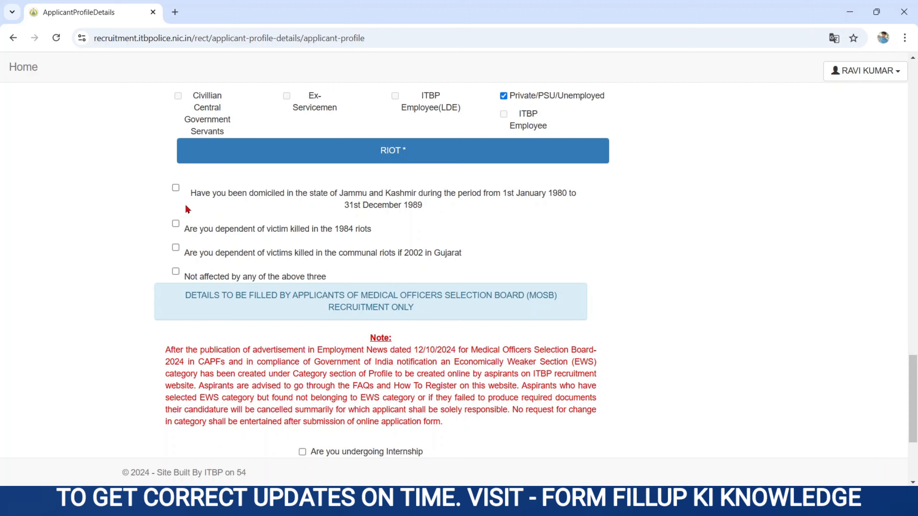
click(175, 271)
Step: Leave the internship and MBBS questions unticked and submit the profile details
scroll(105, 285, down, 5)
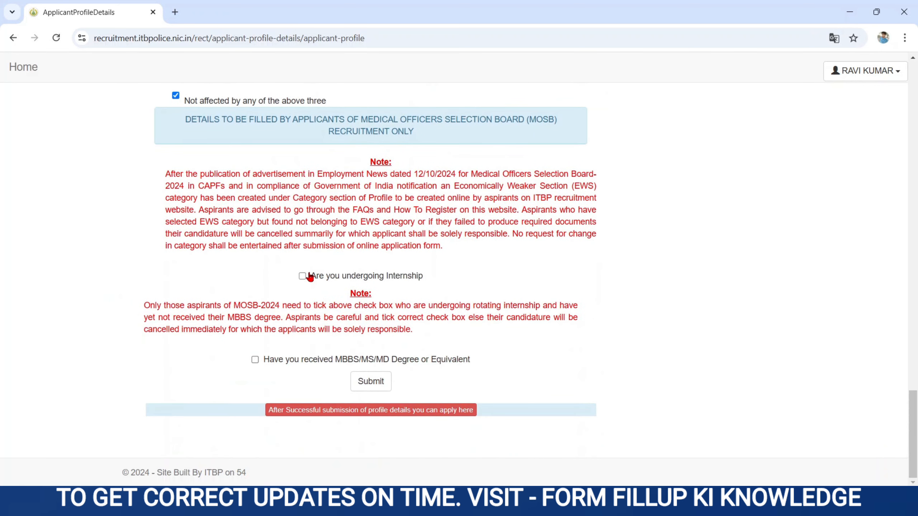
drag(308, 277, 432, 275)
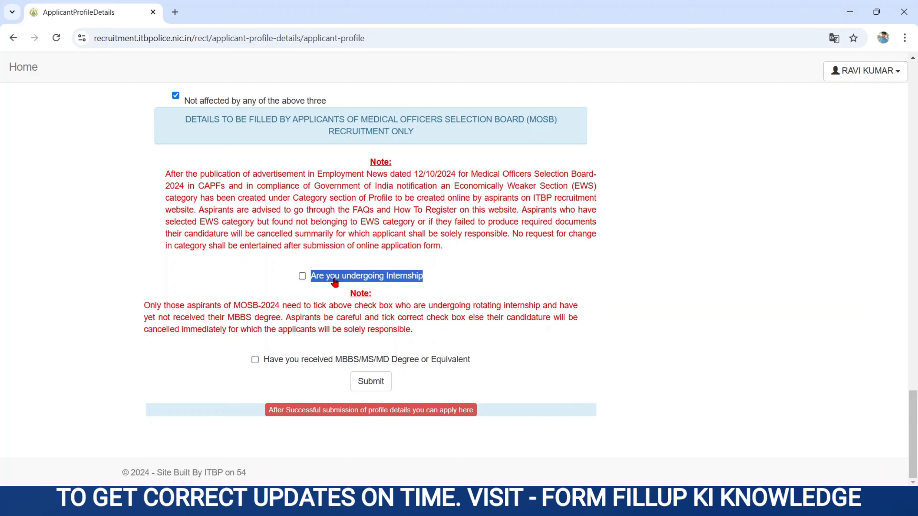
click(267, 274)
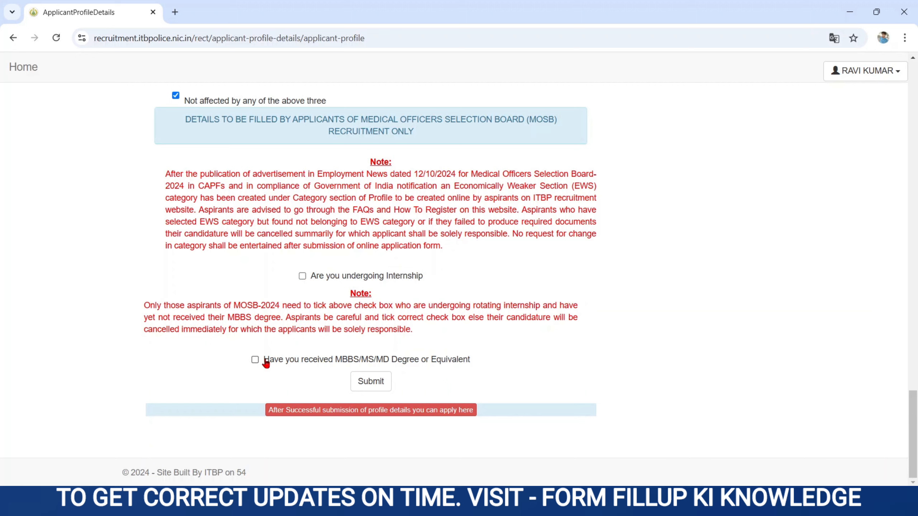
drag(266, 363, 377, 371)
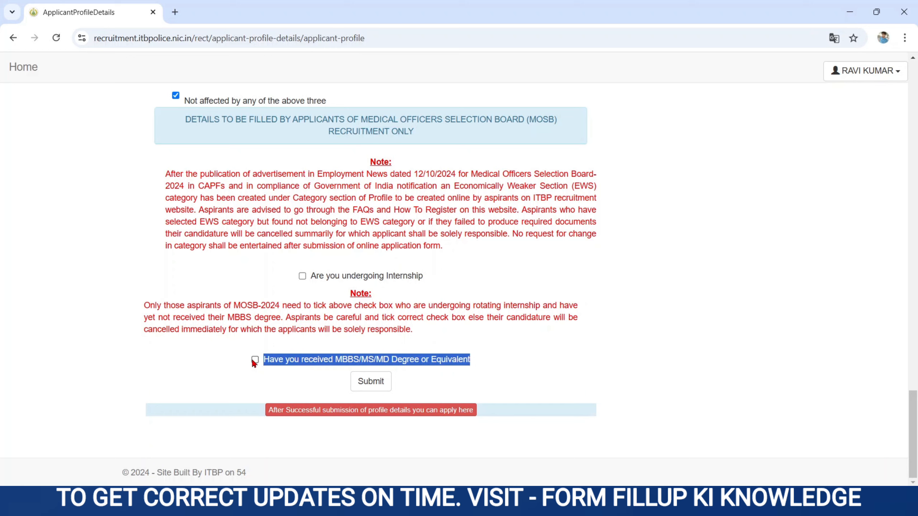
click(279, 384)
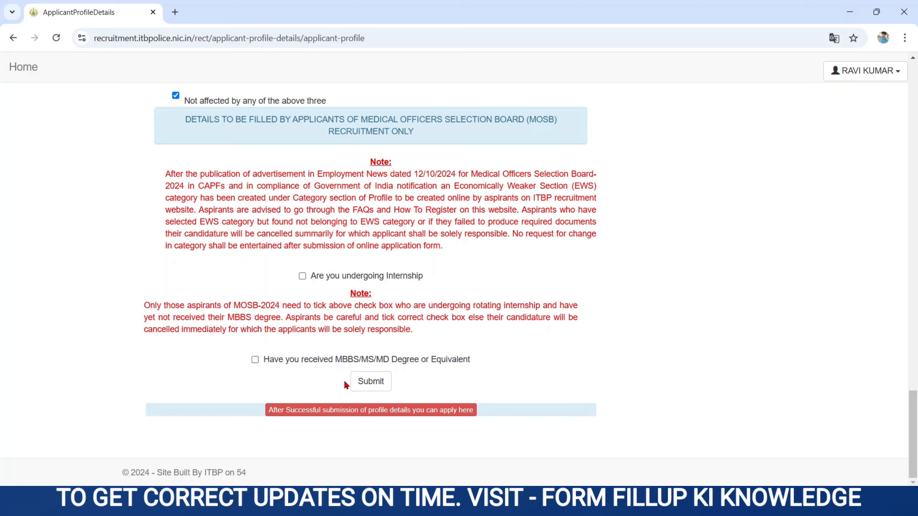
click(369, 382)
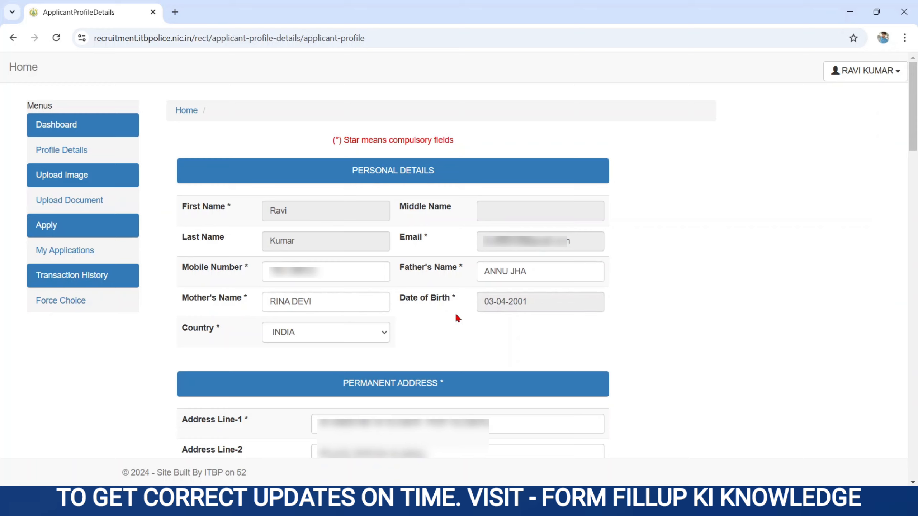
Step: Upload imresizer-1731669109430.jpg as photo and imresizer-1731669130763.jpg as signature, tick the declaration and submit
click(69, 182)
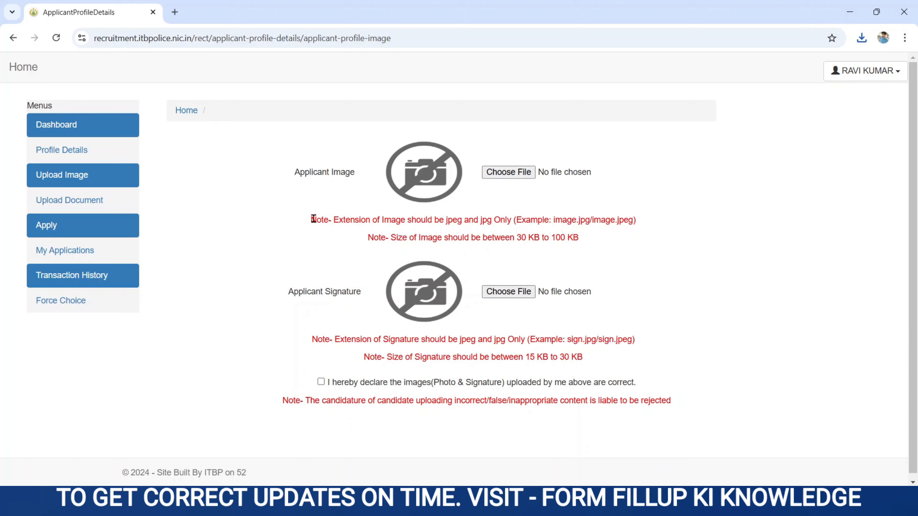
drag(313, 219, 625, 248)
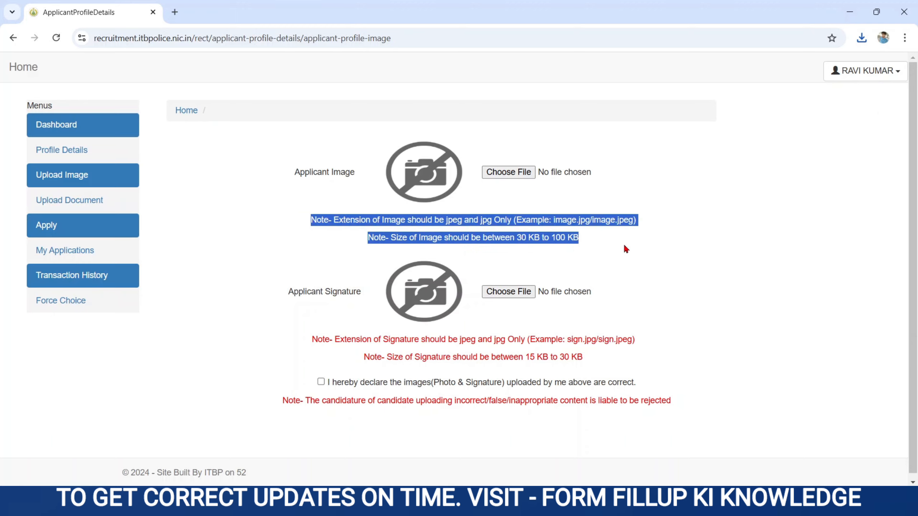
mouse_move(313, 342)
mouse_down()
mouse_move(518, 372)
mouse_move(588, 360)
mouse_up()
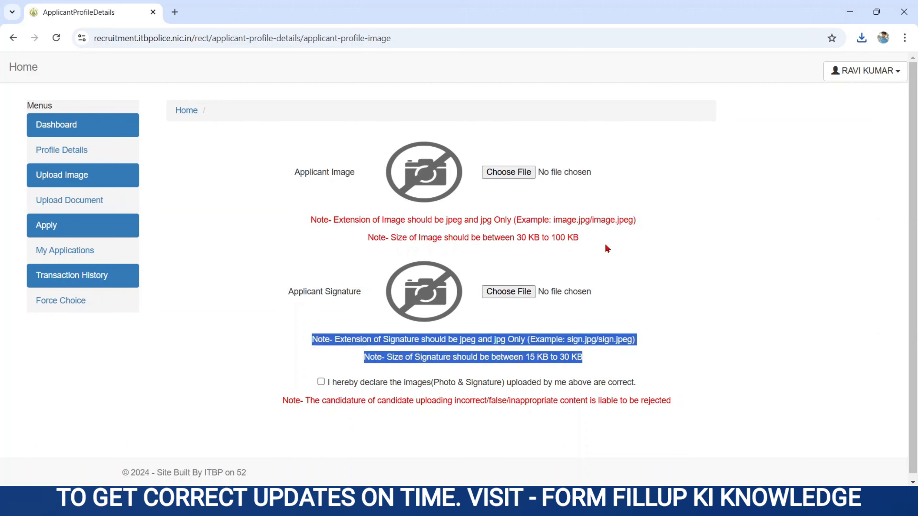
click(511, 174)
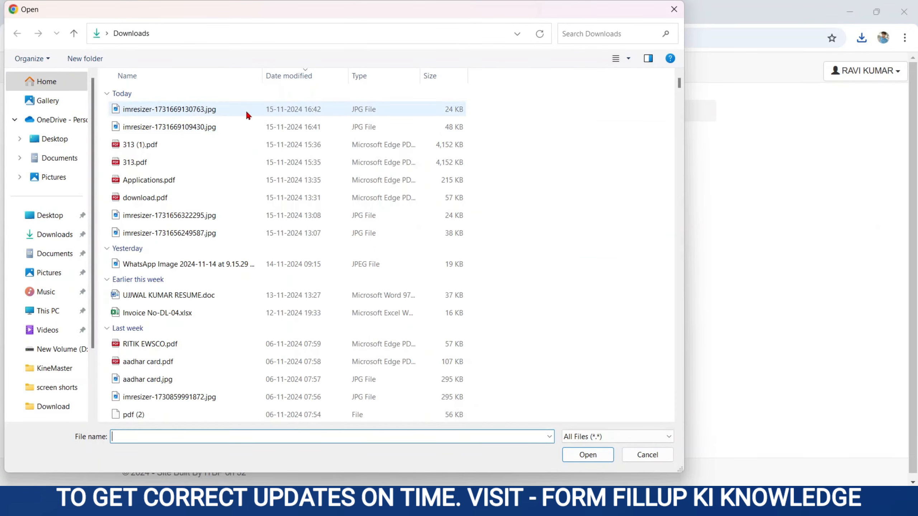
double_click(214, 128)
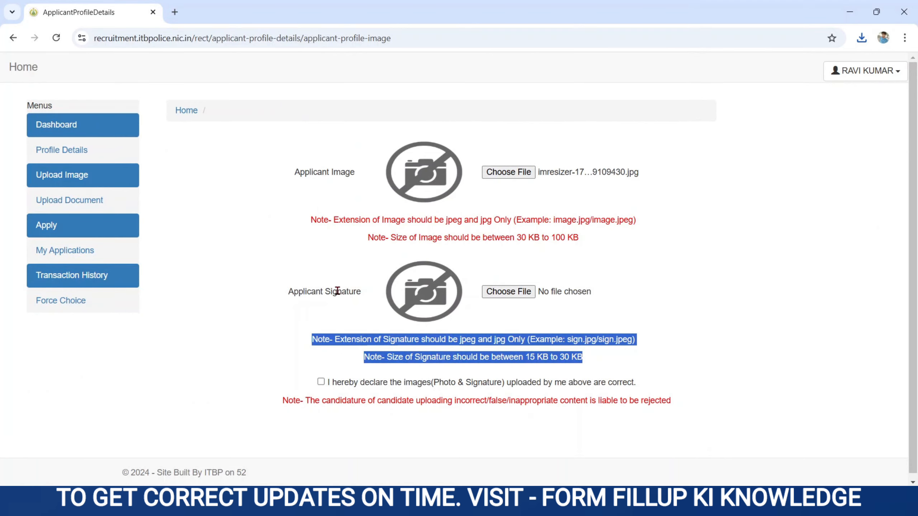
click(509, 292)
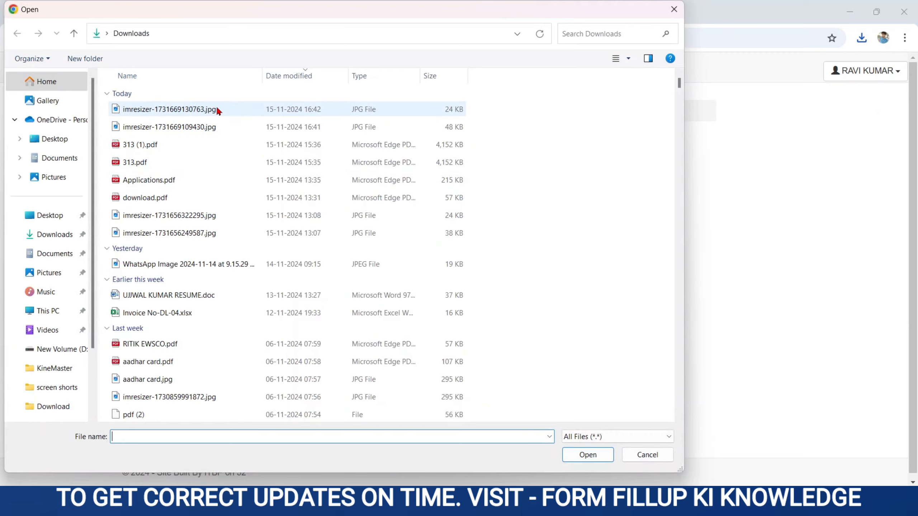
double_click(219, 111)
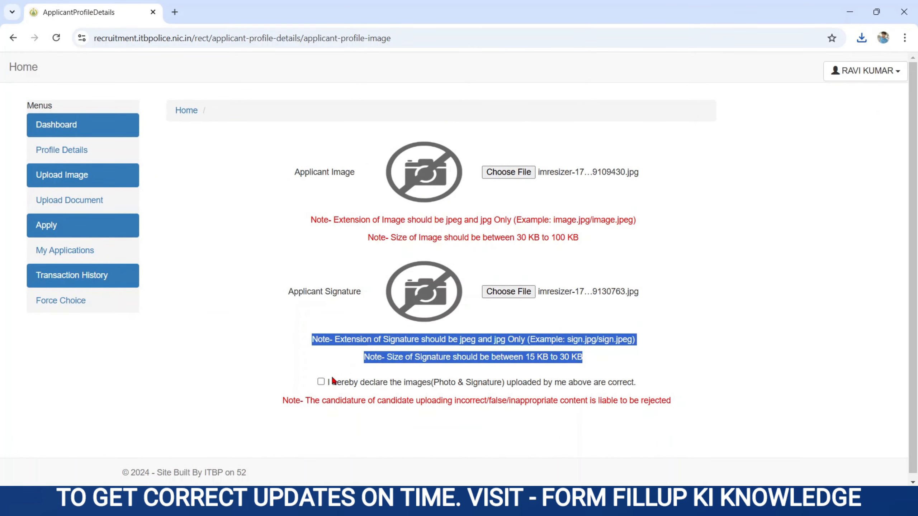
click(320, 384)
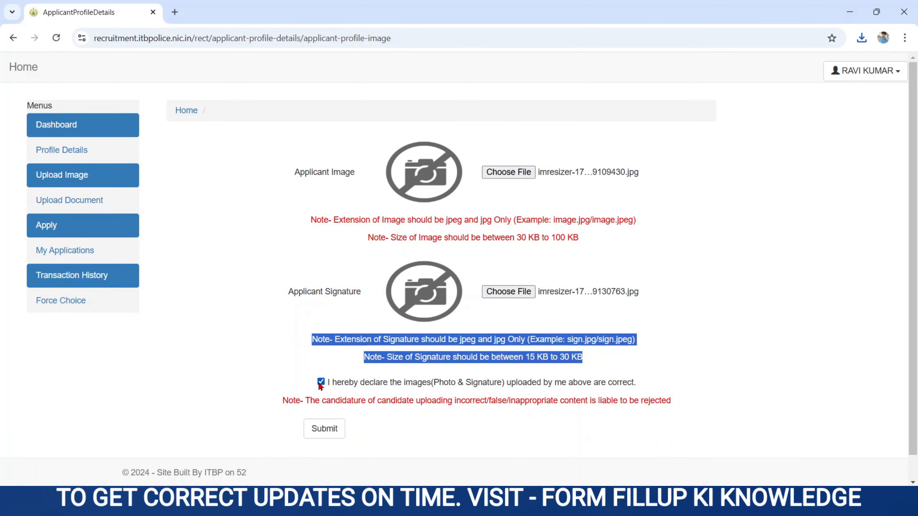
click(320, 430)
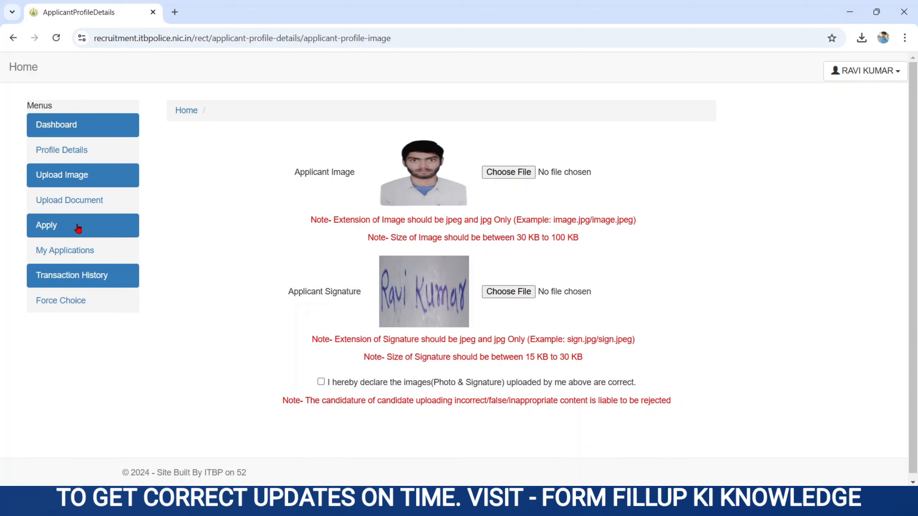
Step: Apply for Constable (Telecommunication) with the Rs 100 fee, agree to the declaration and view the preview
click(52, 225)
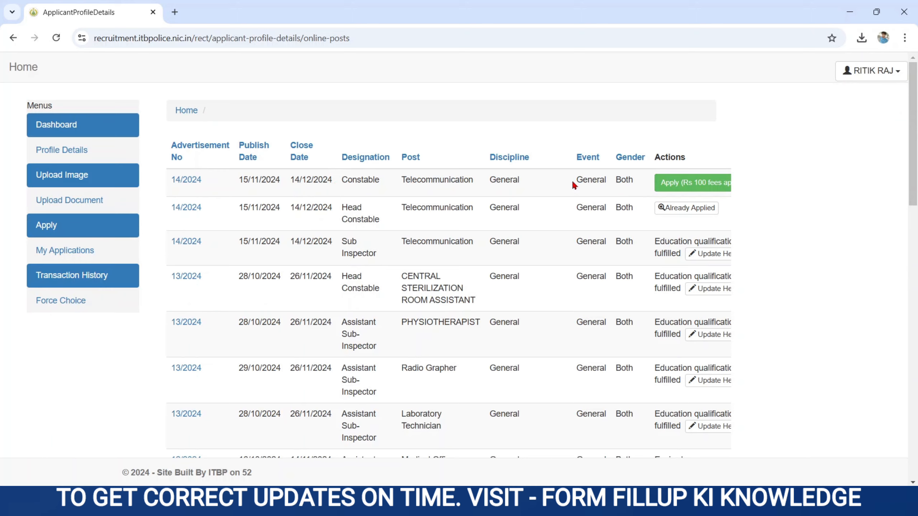
click(673, 190)
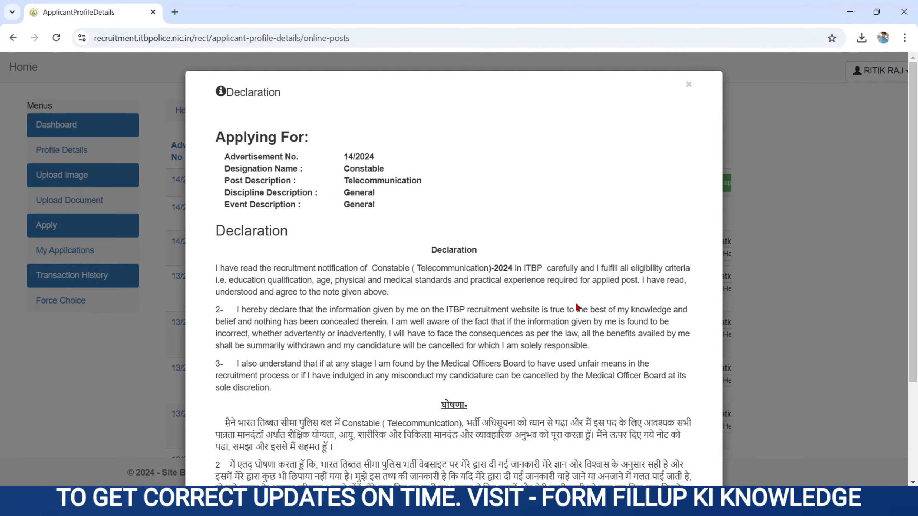
scroll(577, 306, down, 3)
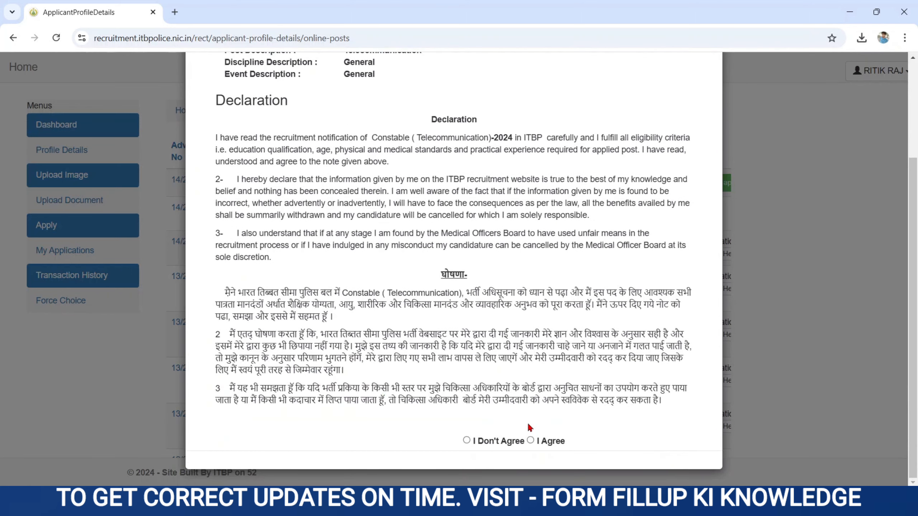
click(531, 441)
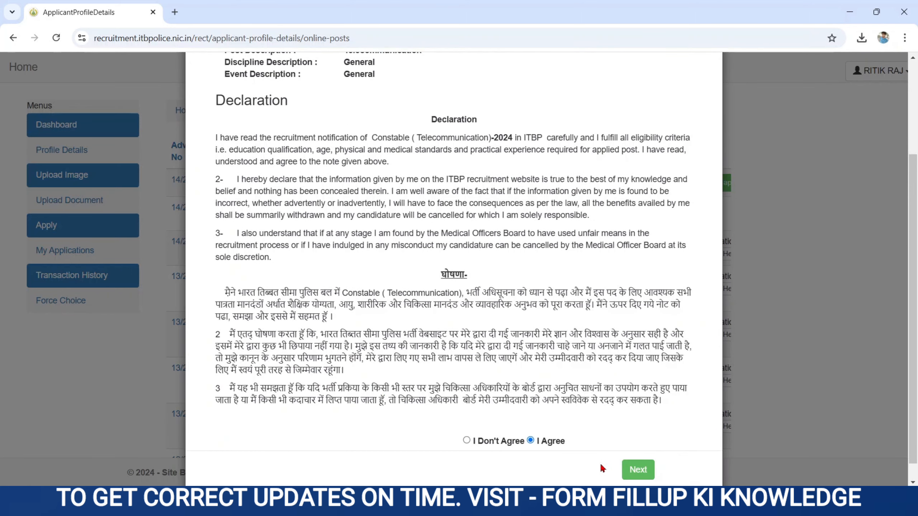
click(630, 469)
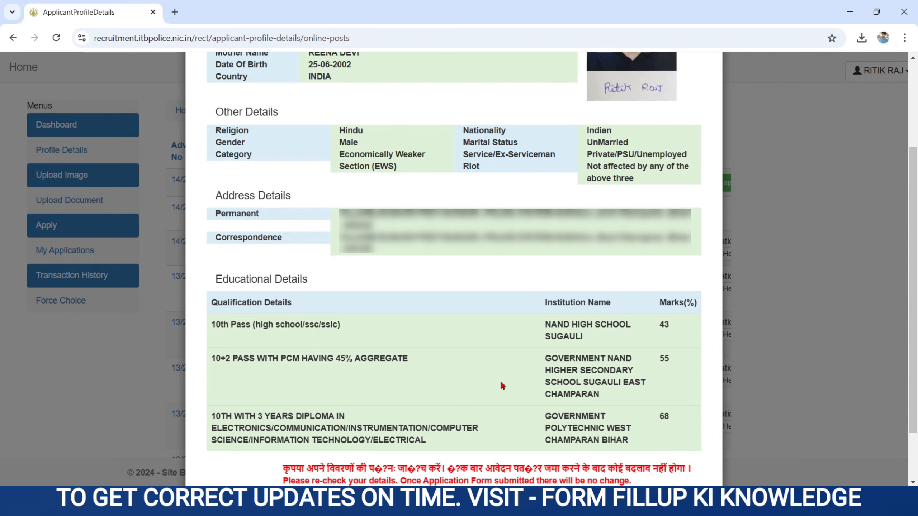
scroll(502, 385, down, 2)
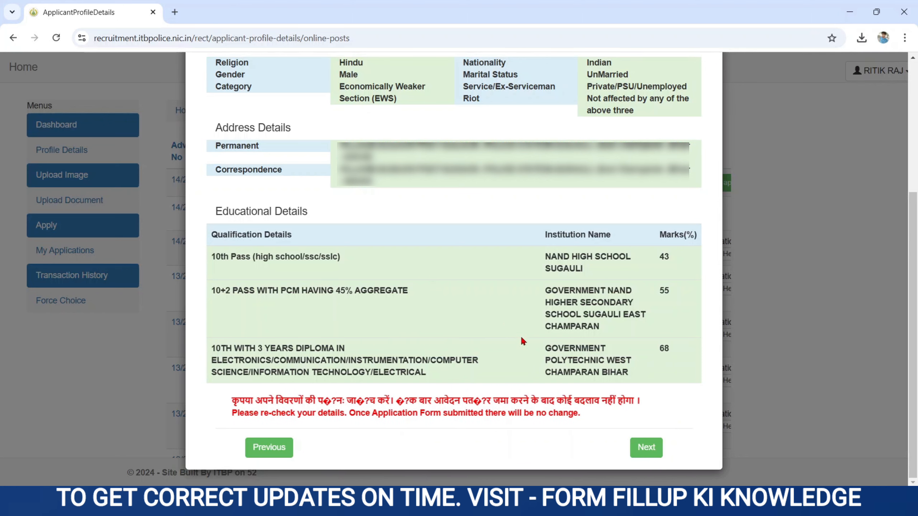
Step: Move from the preview to payment, accept the refund policy and submit to the payment gateway
click(646, 449)
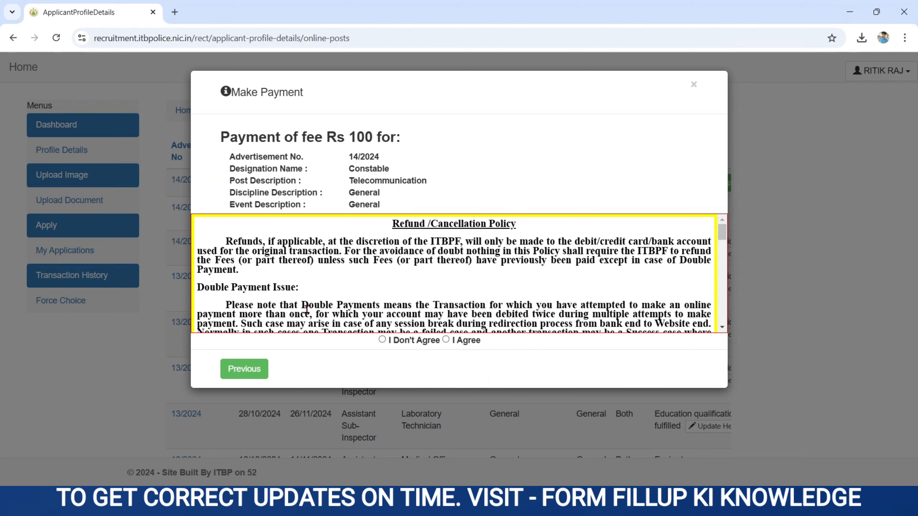
click(446, 340)
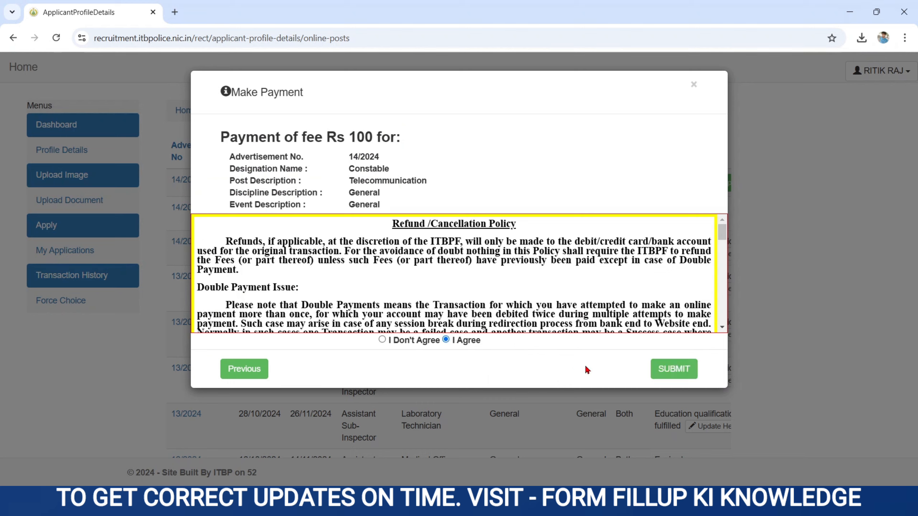
click(658, 374)
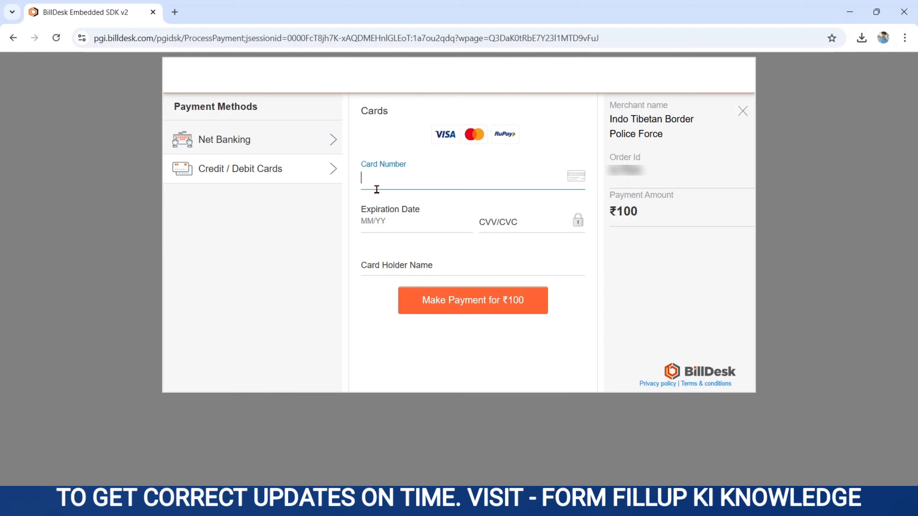
Step: Enter the card number, expiry, CVV and holder name, then pay the ₹100 fee
click(358, 169)
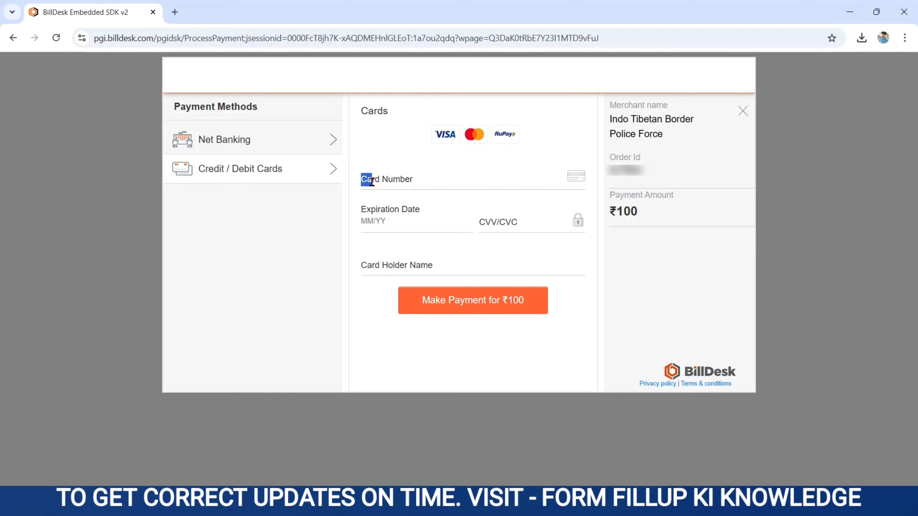
click(375, 229)
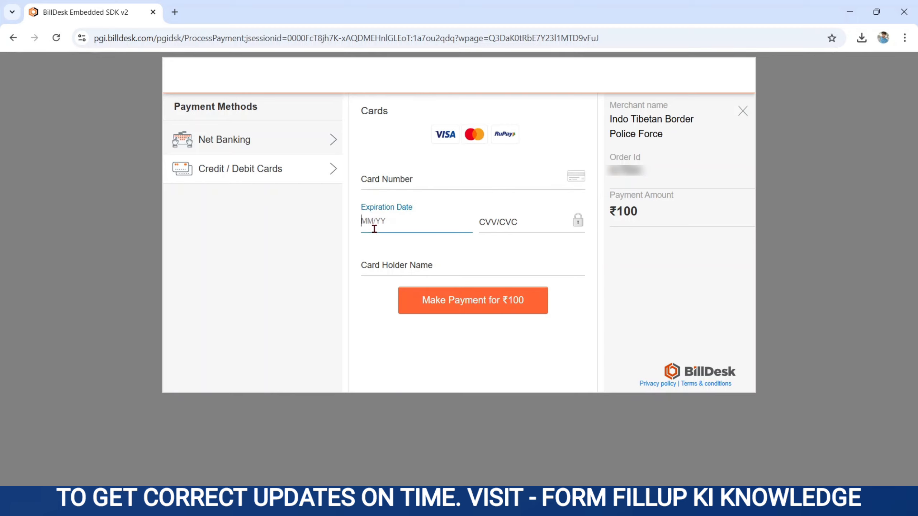
click(513, 226)
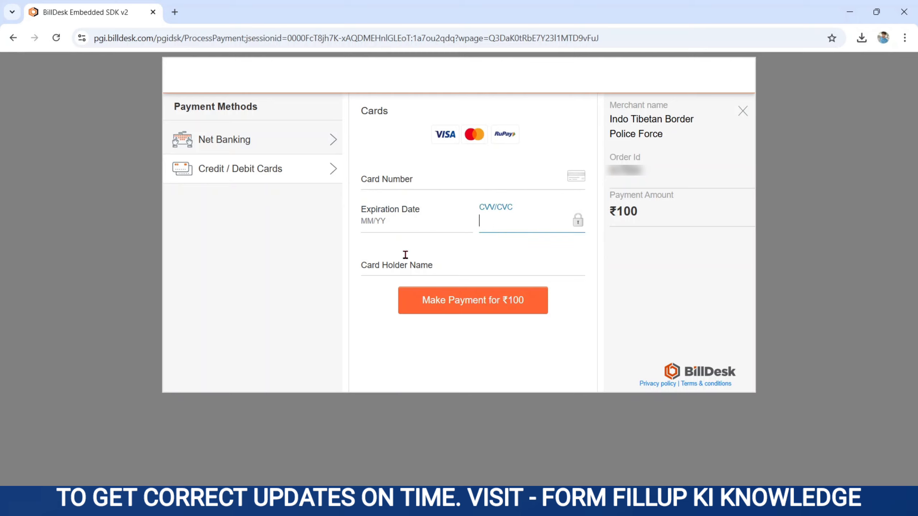
click(385, 262)
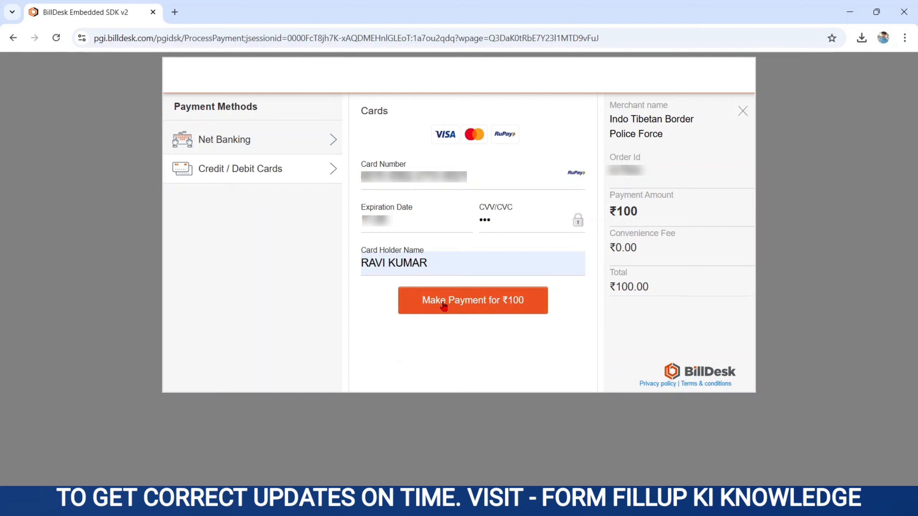
click(468, 305)
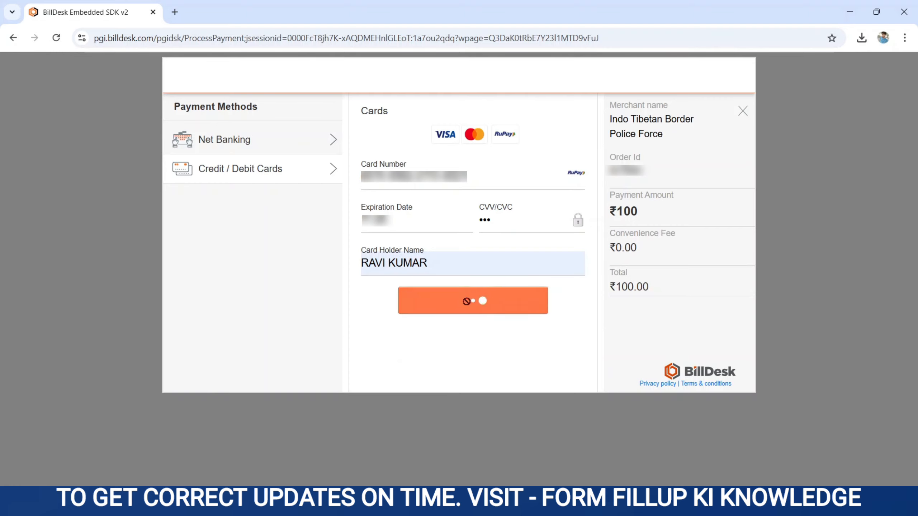
Step: Decline saving the card, then enter and confirm the bank's one-time password
click(745, 231)
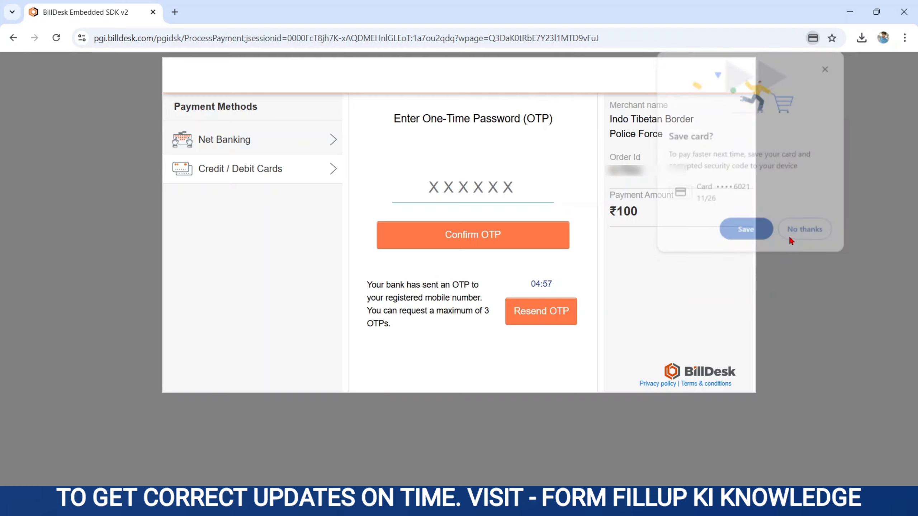
click(459, 186)
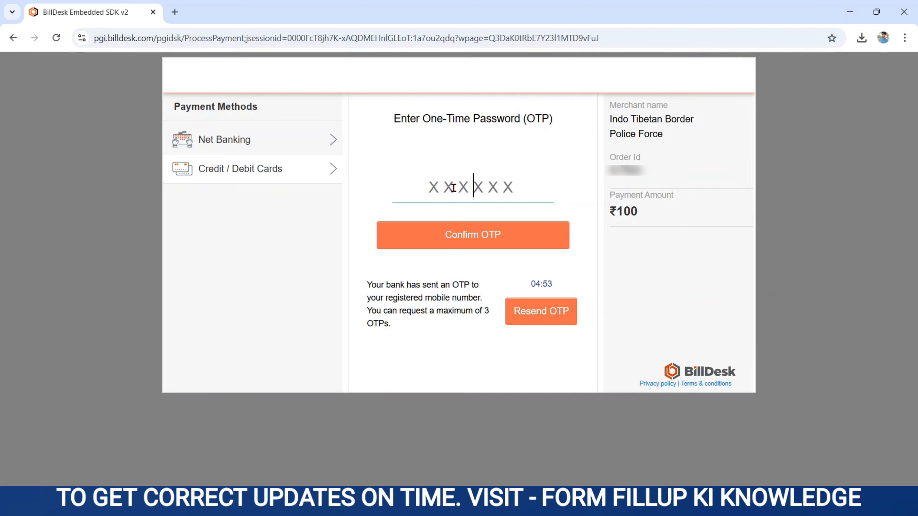
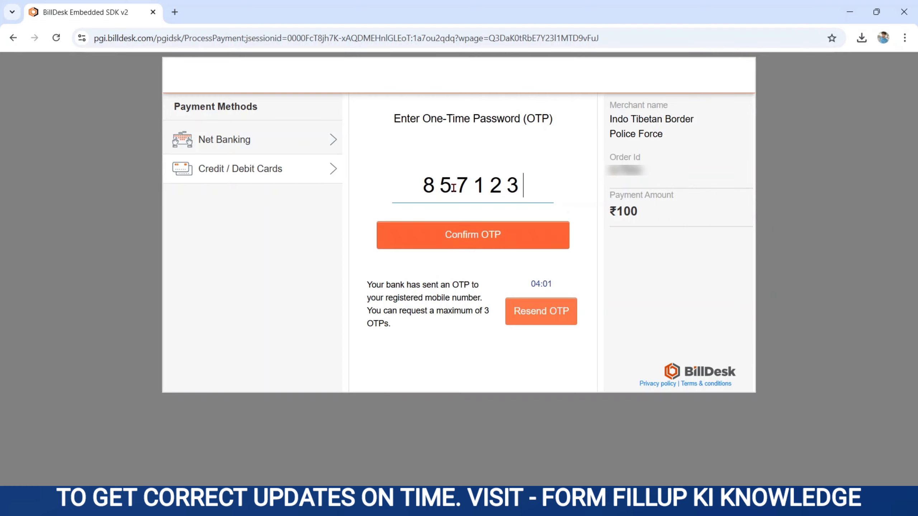
click(428, 235)
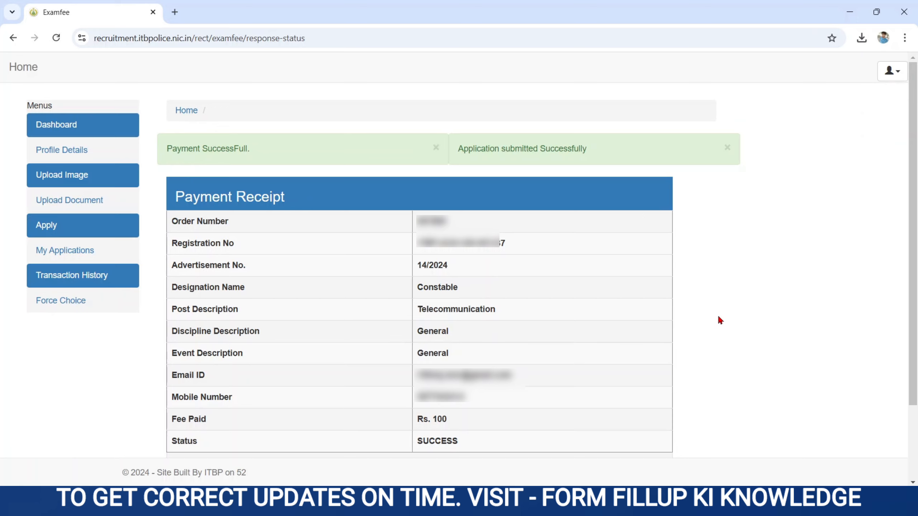
Step: Save the payment receipt as download.pdf, then return to the applications dashboard
scroll(396, 339, down, 3)
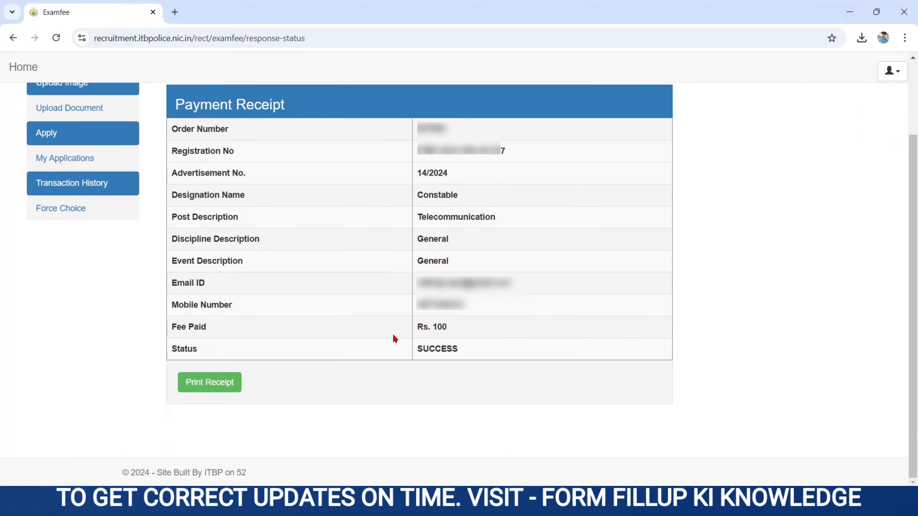
click(224, 384)
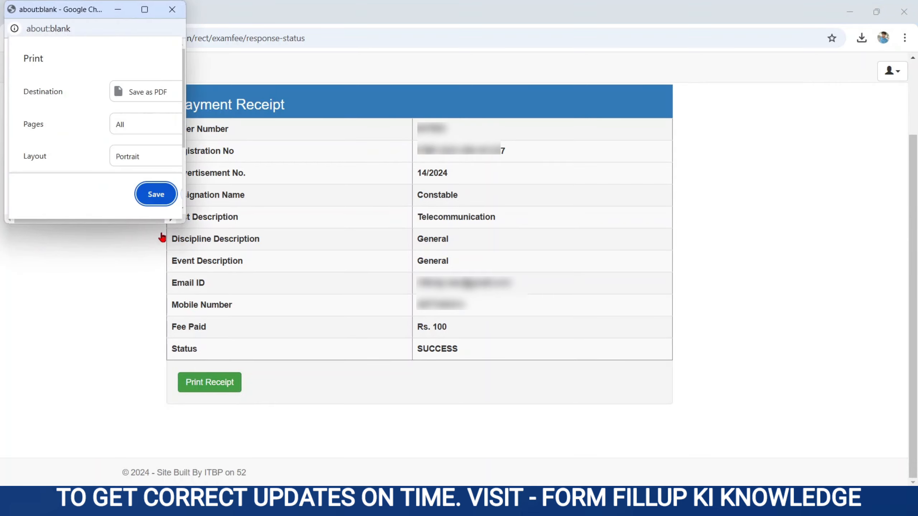
click(156, 195)
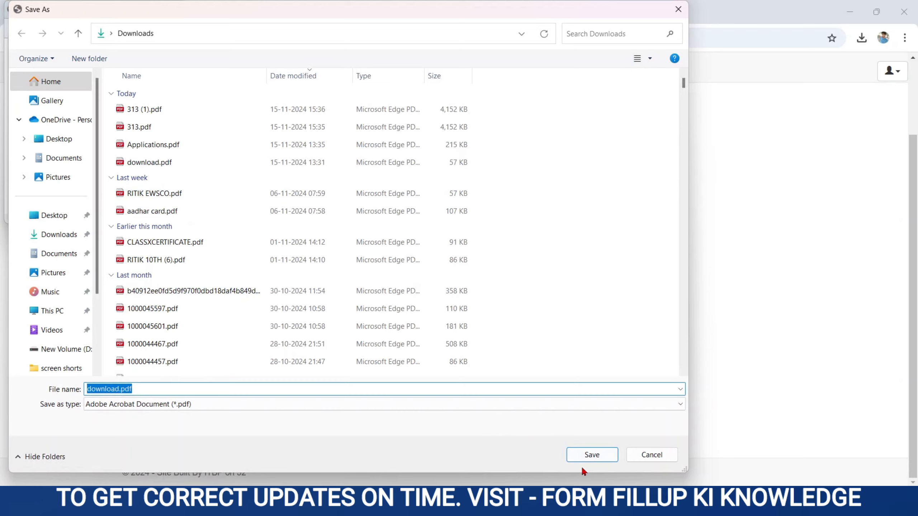
click(591, 459)
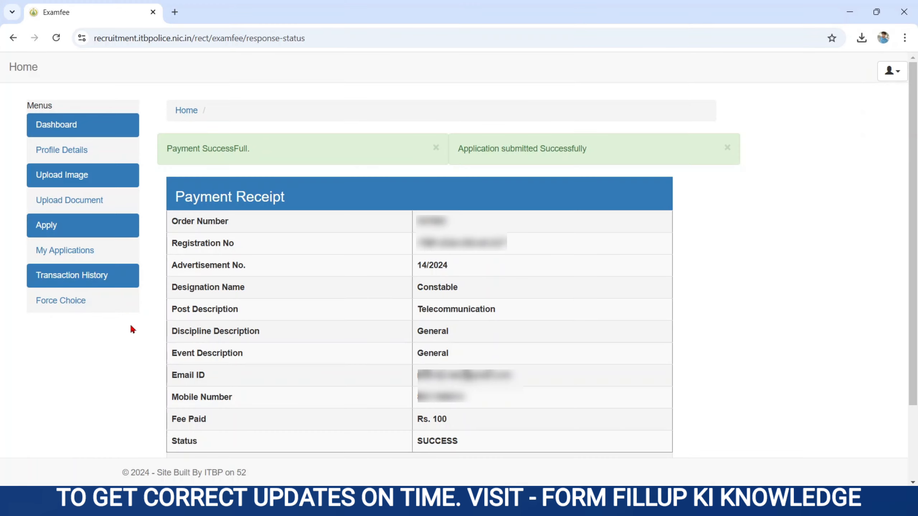
click(49, 227)
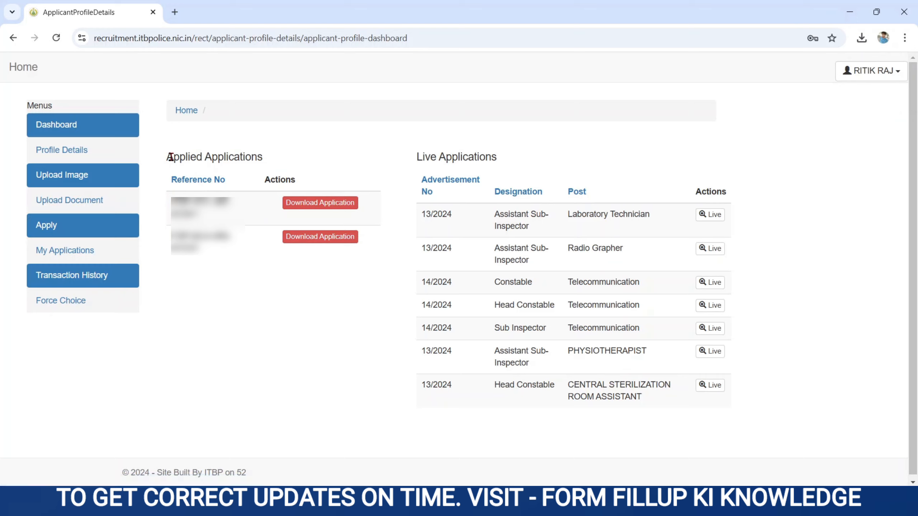
Step: Highlight the Applied Applications list and both applied reference numbers for review
drag(170, 157, 262, 261)
click(262, 261)
drag(169, 200, 213, 256)
click(338, 264)
Step: Open the submitted Constable application and print it to Applications.pdf in Downloads
click(302, 238)
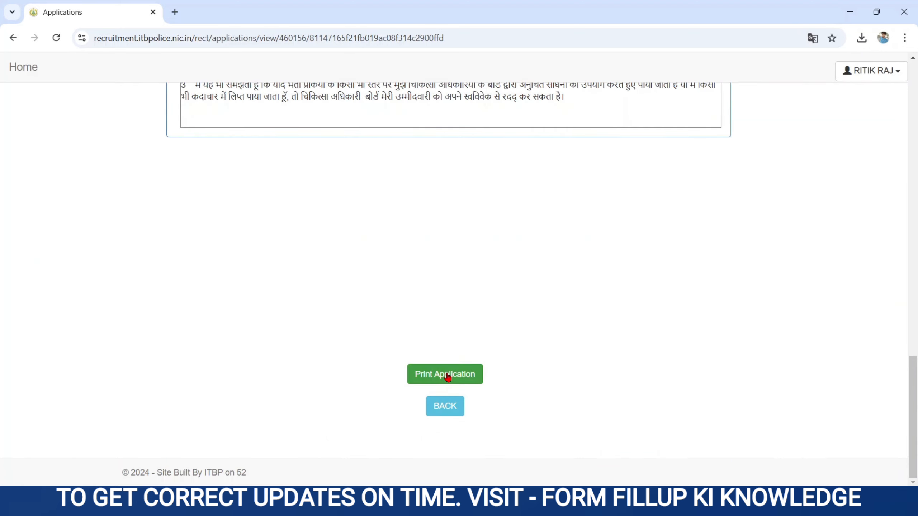
click(447, 374)
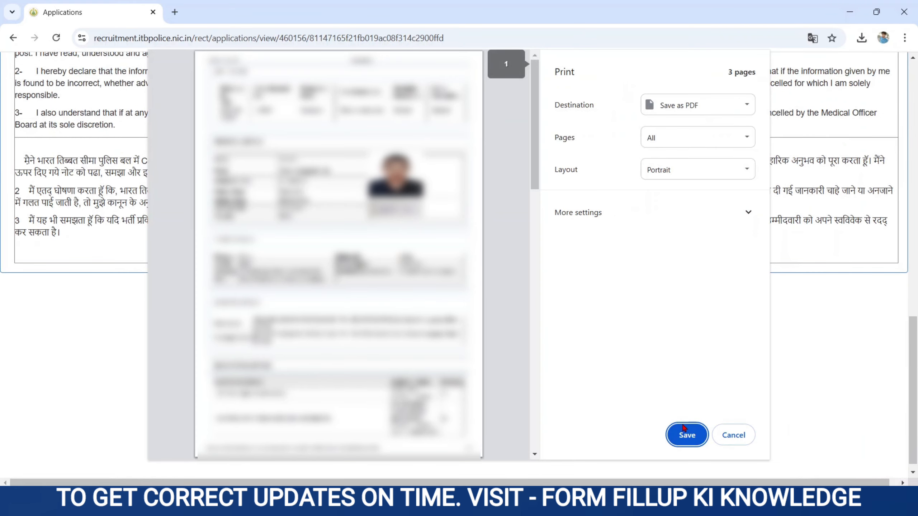
click(687, 435)
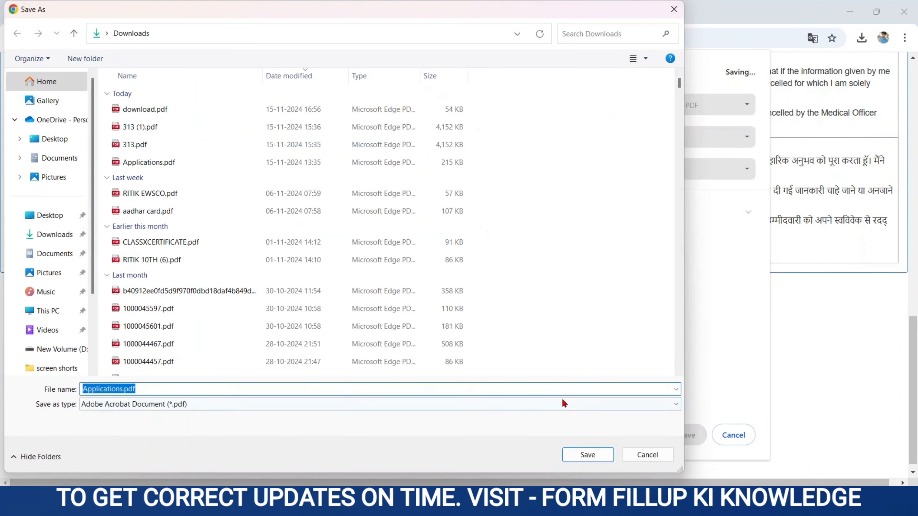
click(586, 455)
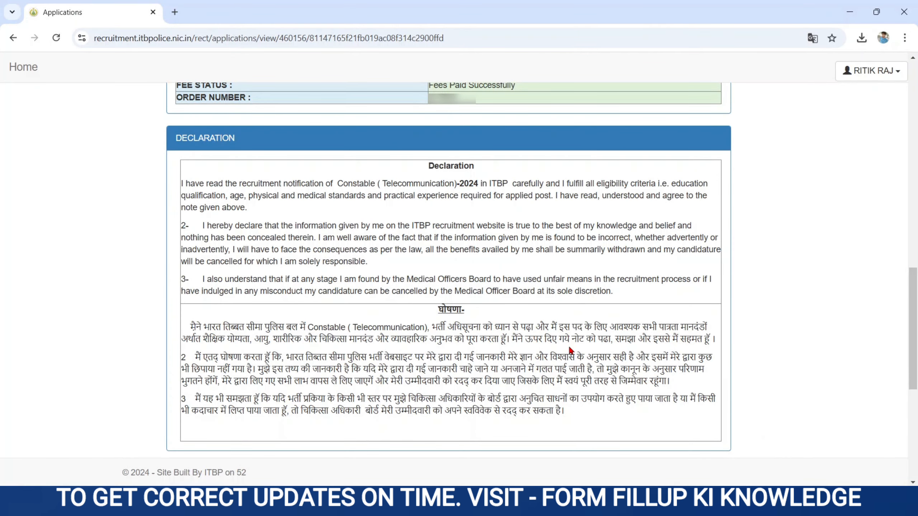